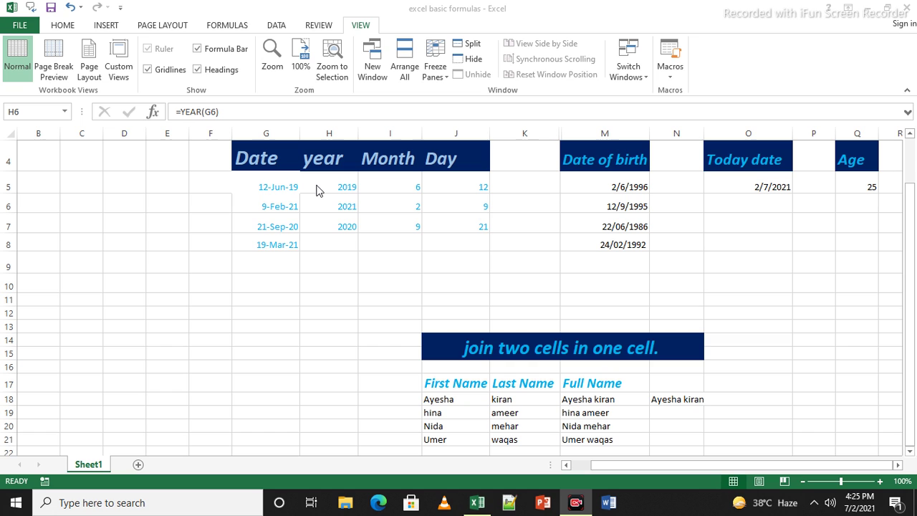
Enter the formula =YEAR(H8) in cell H8 beside the 19-Mar-21 date and dismiss the circular-reference warning
{"action": "left_click", "coordinate": [276, 182]}
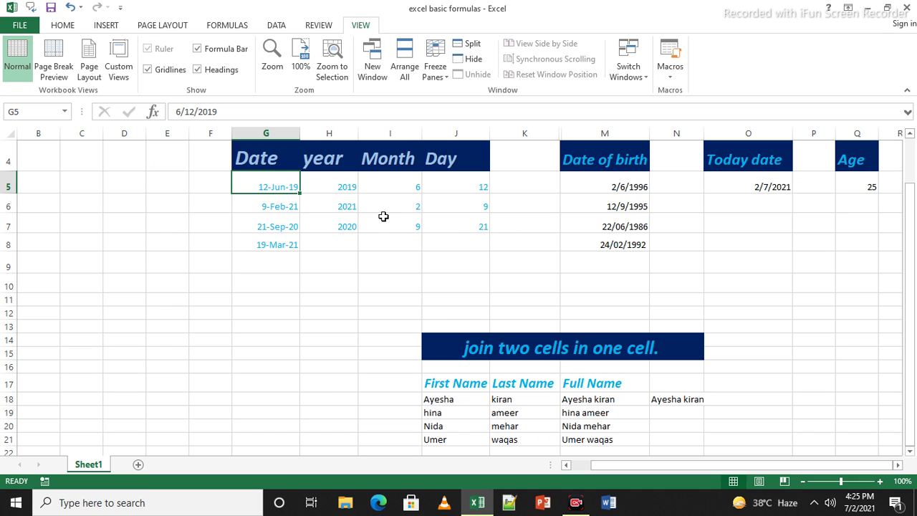
{"action": "double_click", "coordinate": [312, 247]}
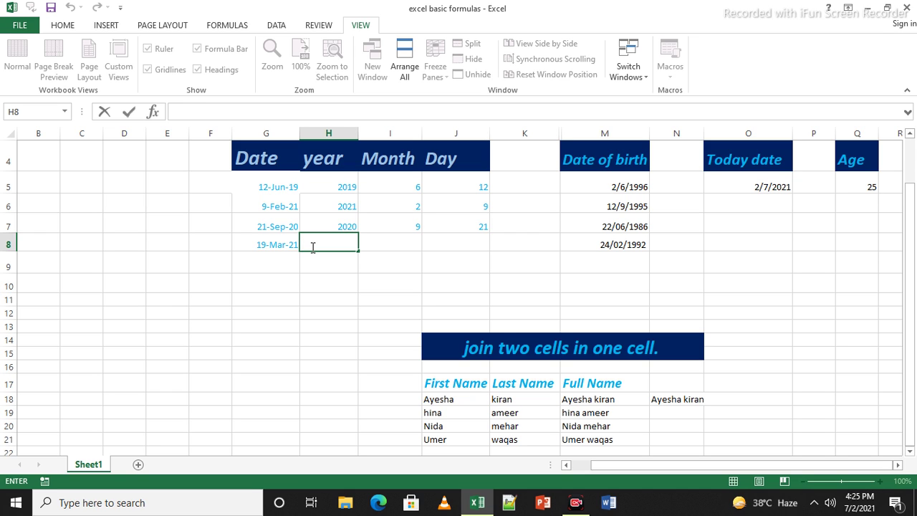
{"action": "type", "text": "=year"}
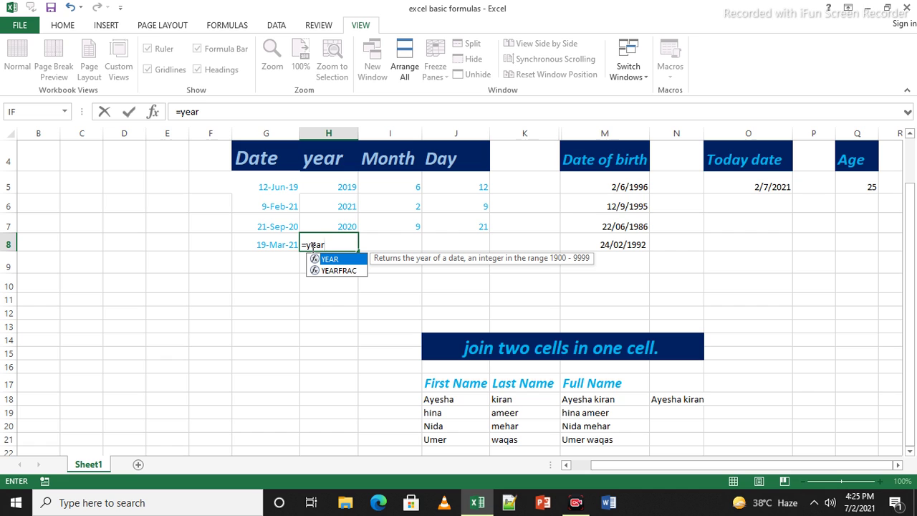
{"action": "type", "text": "("}
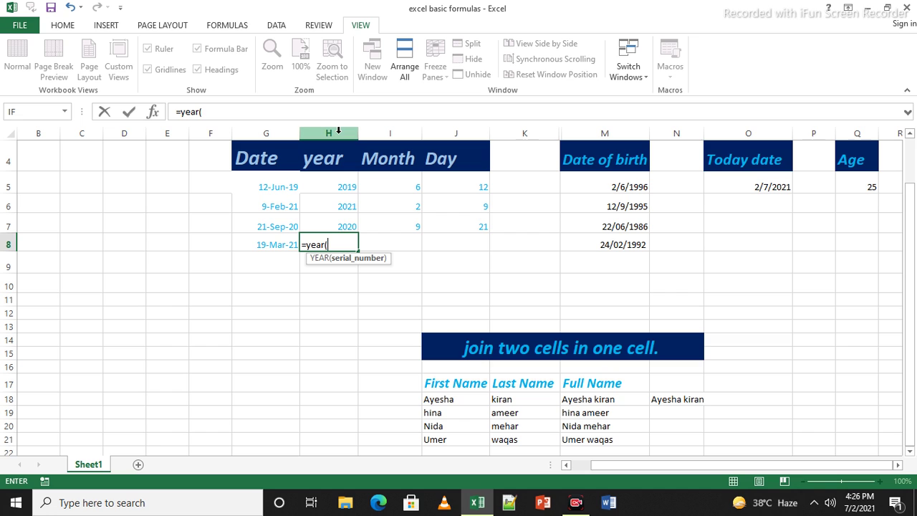
{"action": "type", "text": "h"}
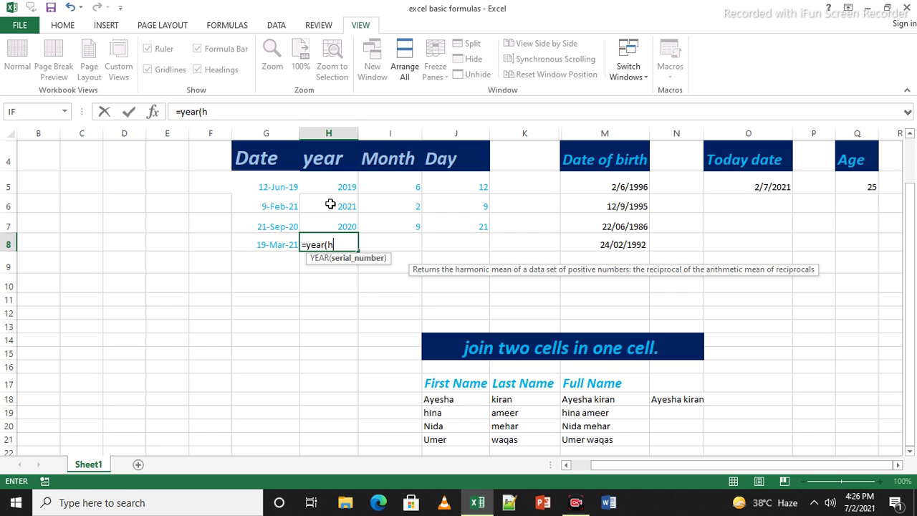
{"action": "type", "text": "8"}
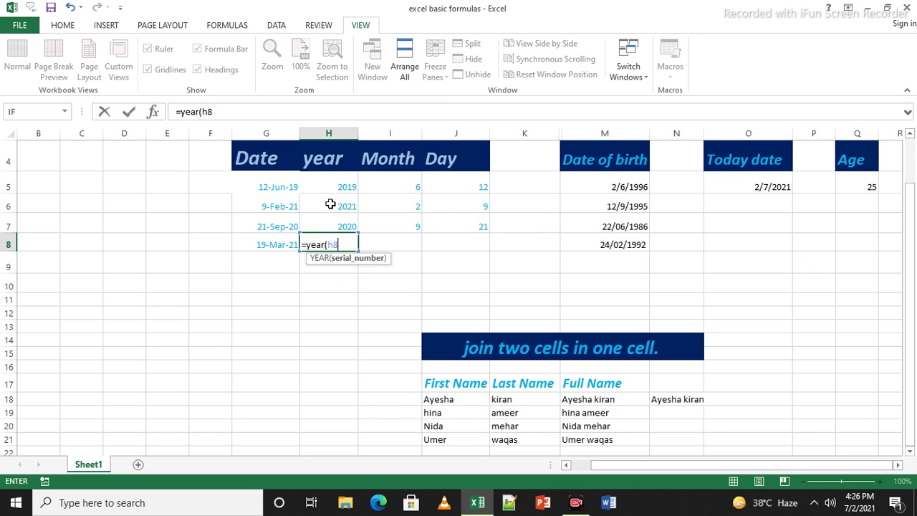
{"action": "type", "text": ")"}
{"action": "key", "text": "Return"}
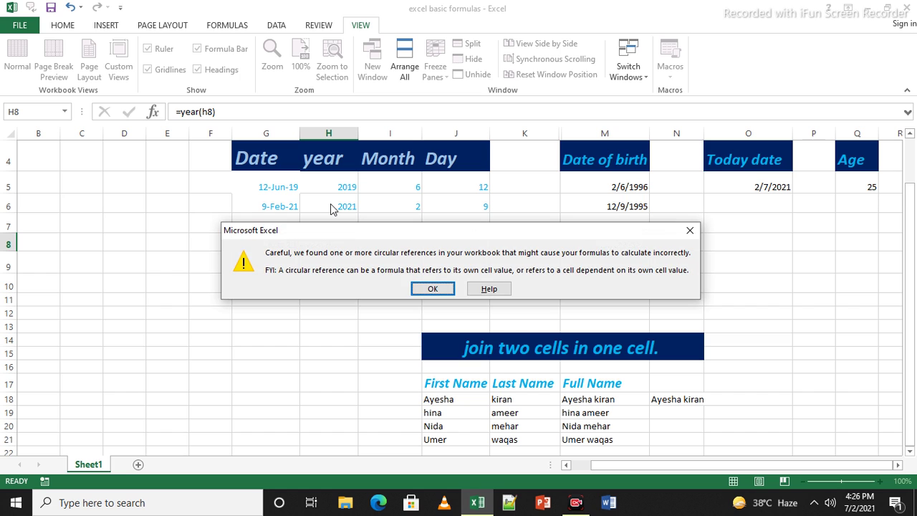
{"action": "left_click", "coordinate": [688, 232]}
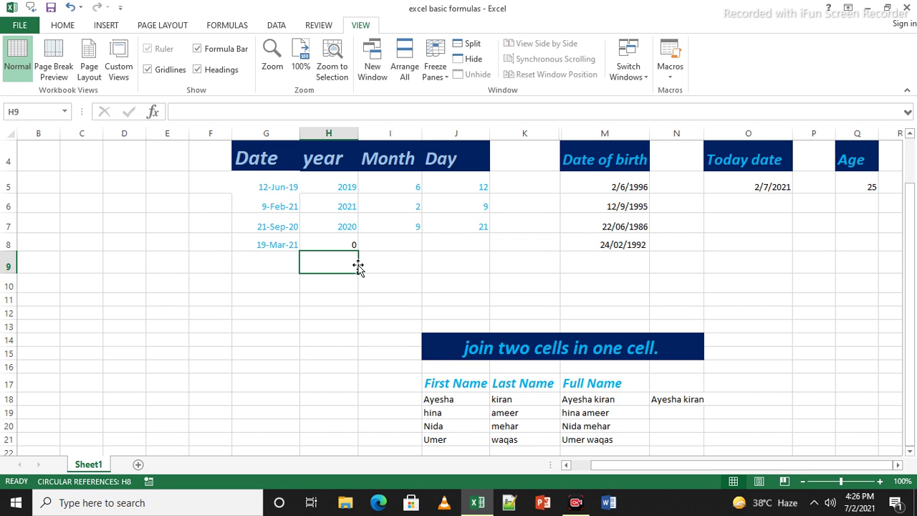
Correct the formula in cell H8 to =YEAR(G8) so it refers to the date in the same row
{"action": "left_click", "coordinate": [333, 250]}
{"action": "double_click", "coordinate": [342, 244]}
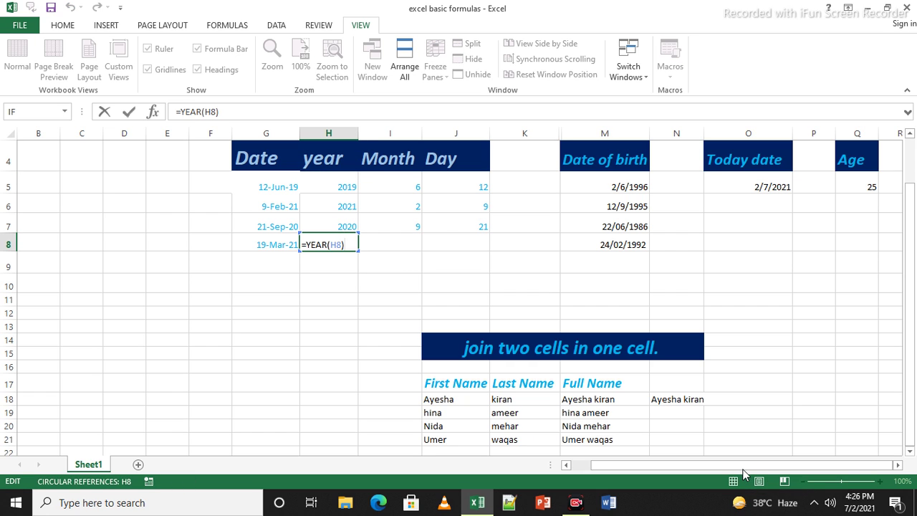
{"action": "key", "text": "BackSpace"}
{"action": "key", "text": "BackSpace"}
{"action": "key", "text": "BackSpace"}
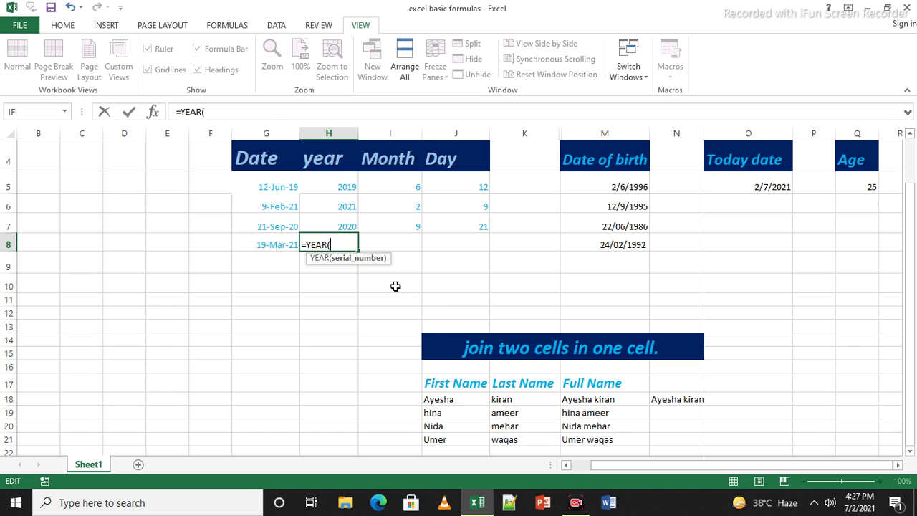
{"action": "type", "text": "g"}
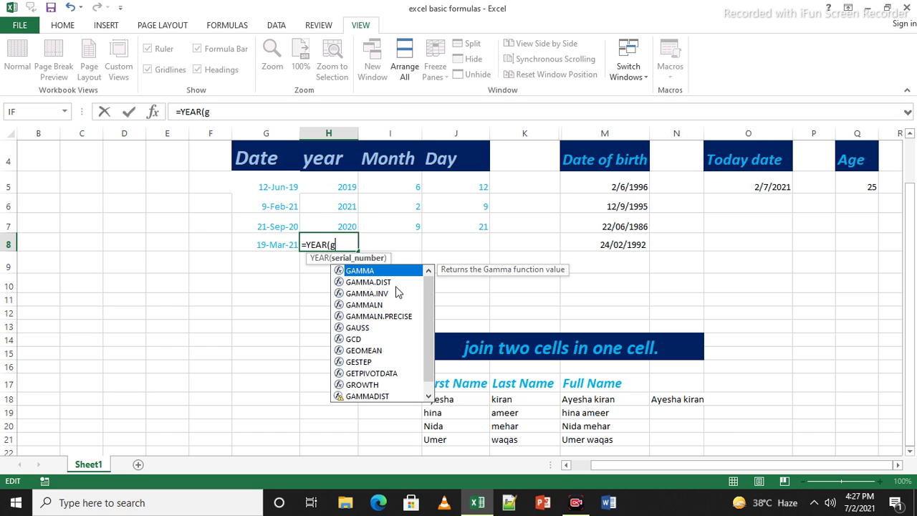
{"action": "type", "text": "8)"}
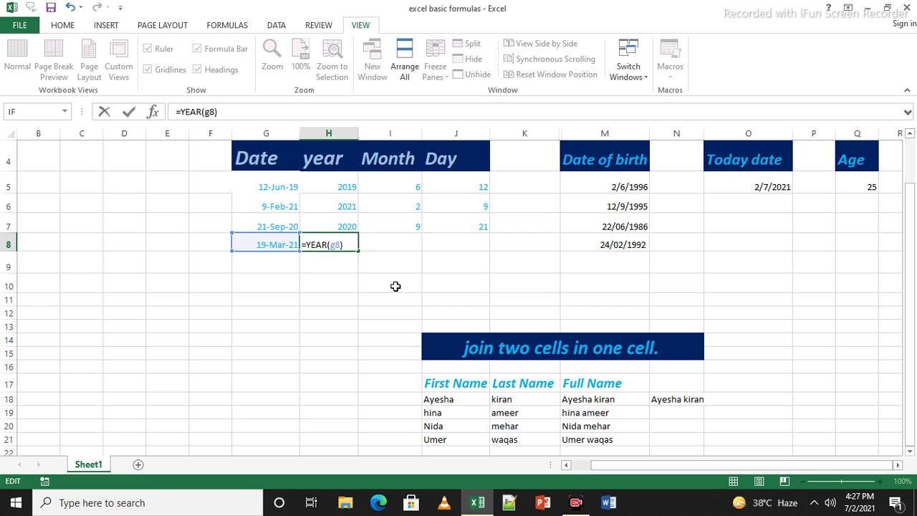
{"action": "key", "text": "Return"}
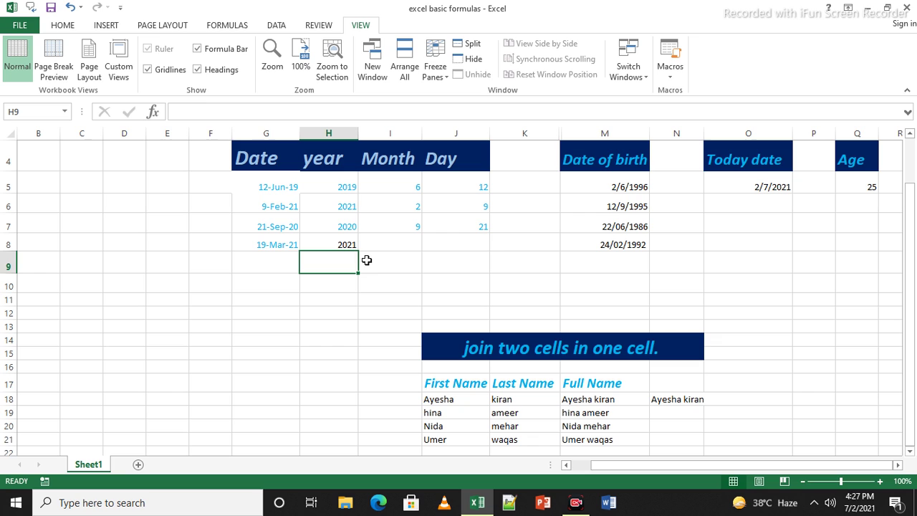
Clear the year formula in cell H7 and re-enter it as =YEAR(G7), referencing the 21-Sep-20 date
{"action": "double_click", "coordinate": [341, 227]}
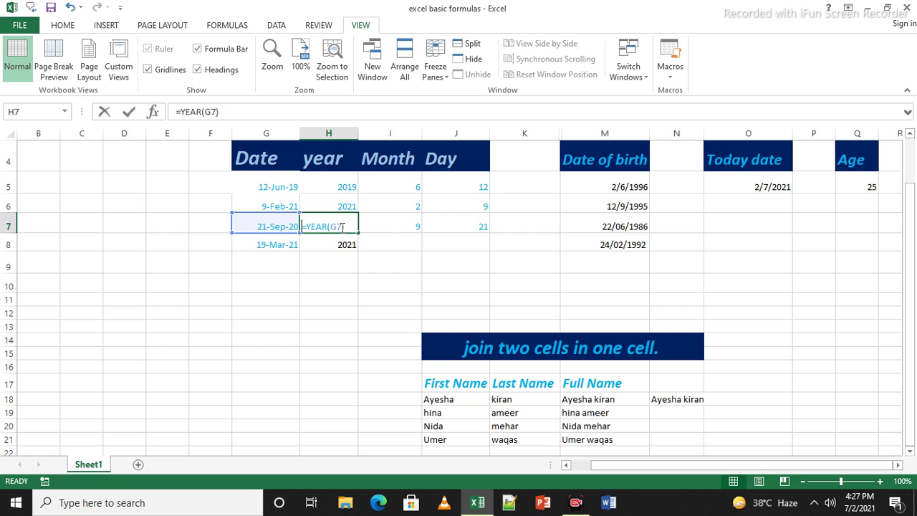
{"action": "key", "text": "BackSpace"}
{"action": "key", "text": "BackSpace"}
{"action": "key", "text": "BackSpace"}
{"action": "key", "text": "BackSpace"}
{"action": "key", "text": "BackSpace"}
{"action": "key", "text": "BackSpace"}
{"action": "key", "text": "BackSpace"}
{"action": "key", "text": "BackSpace"}
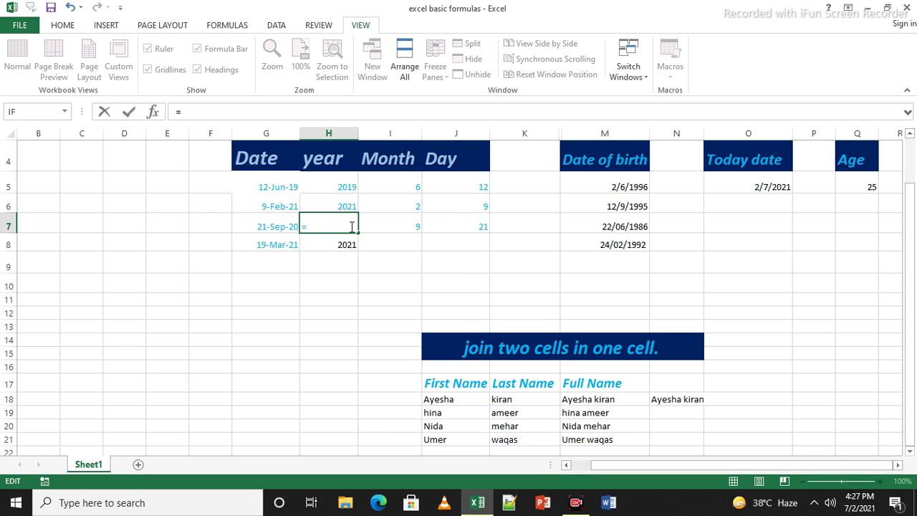
{"action": "key", "text": "BackSpace"}
{"action": "type", "text": "=year"}
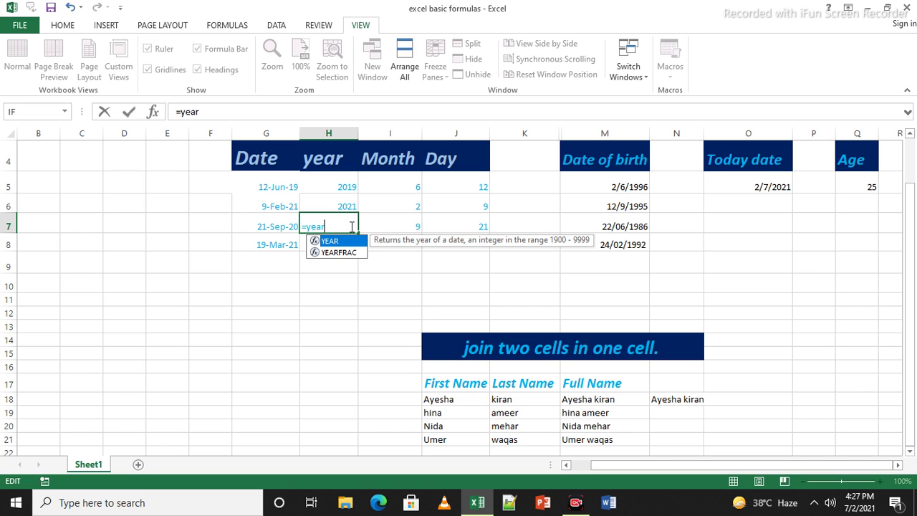
{"action": "type", "text": "("}
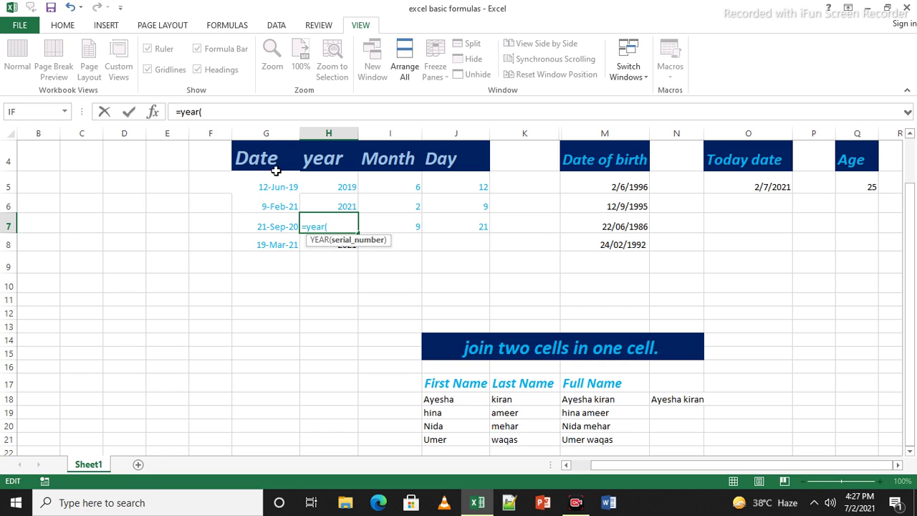
{"action": "left_click", "coordinate": [273, 223]}
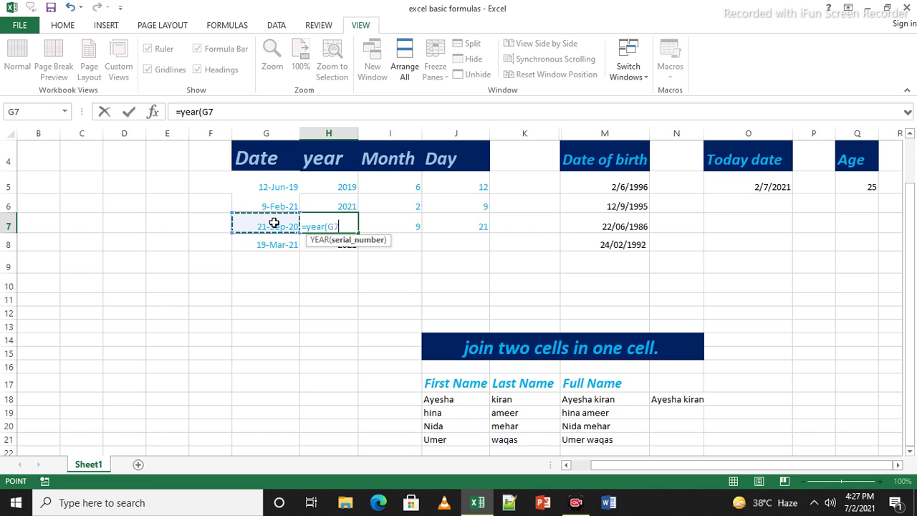
{"action": "type", "text": ")"}
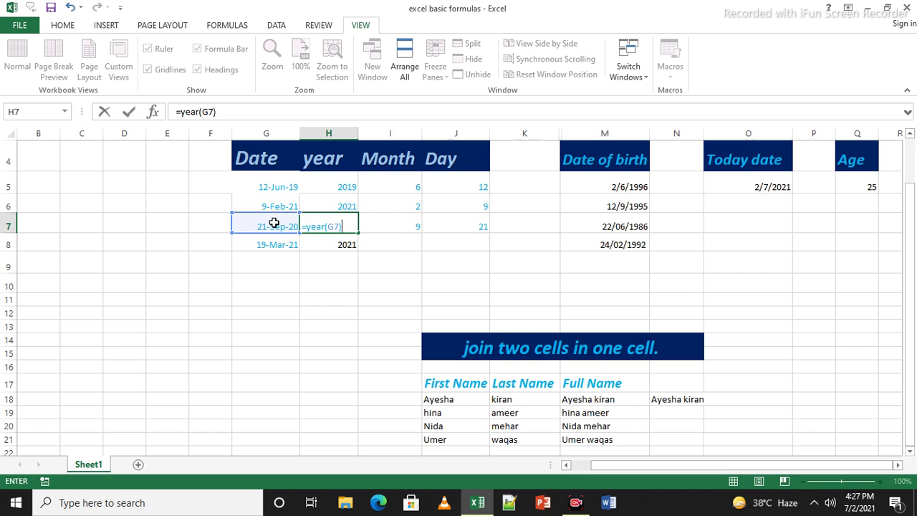
{"action": "key", "text": "Return"}
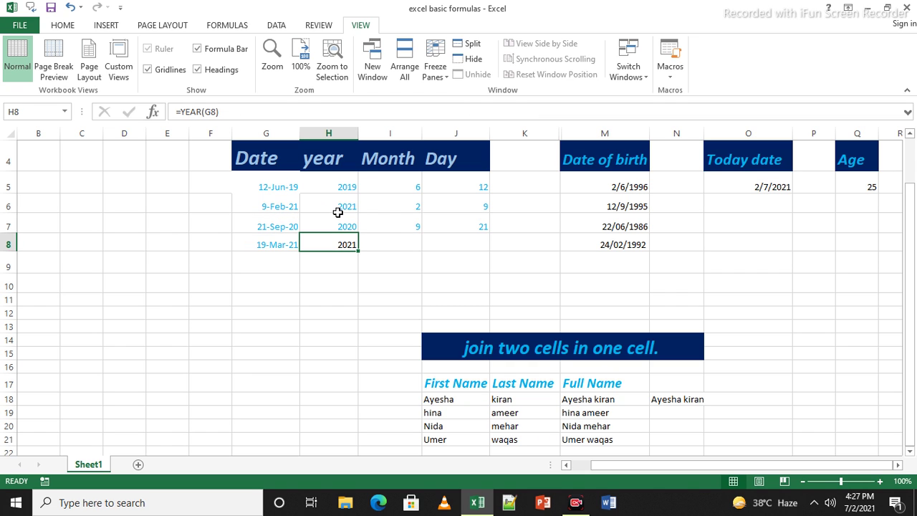
Enter the formula =MONTH(G8) in cell I8 to extract the month from the 19-Mar-21 date
{"action": "left_click", "coordinate": [402, 244]}
{"action": "type", "text": "="}
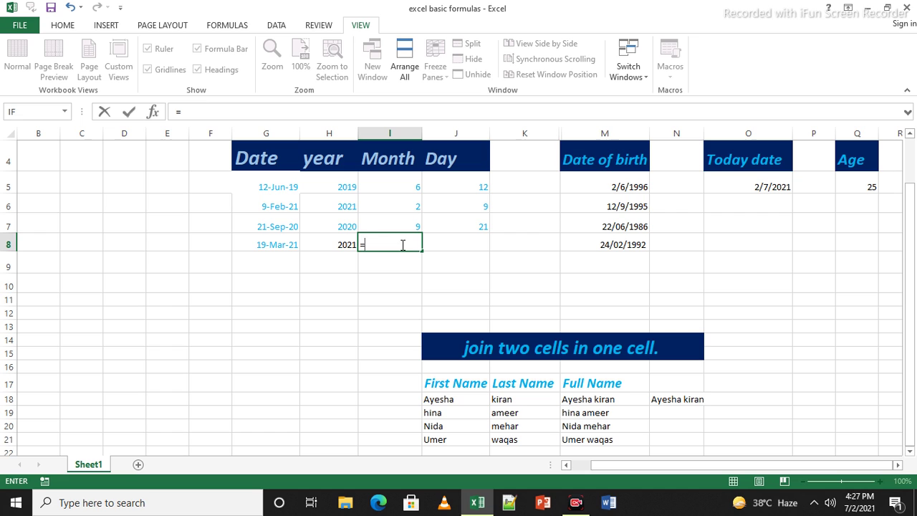
{"action": "type", "text": "mont"}
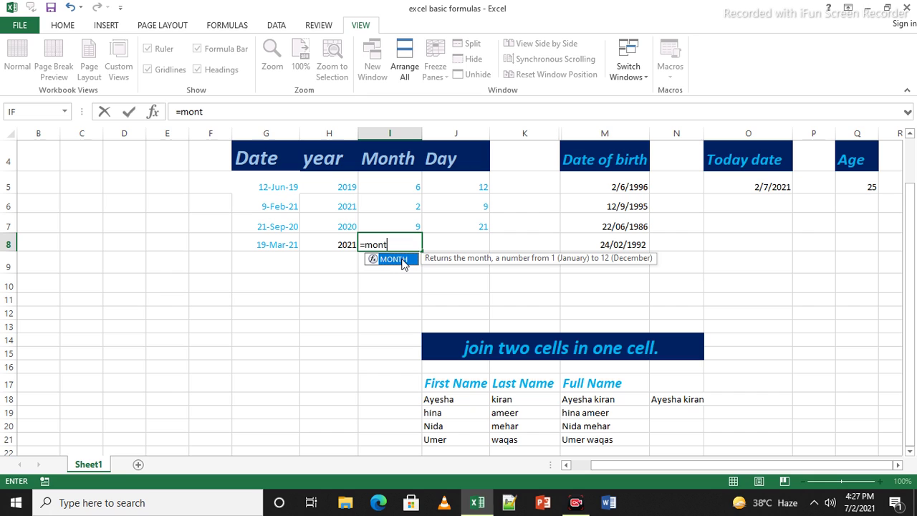
{"action": "double_click", "coordinate": [393, 259]}
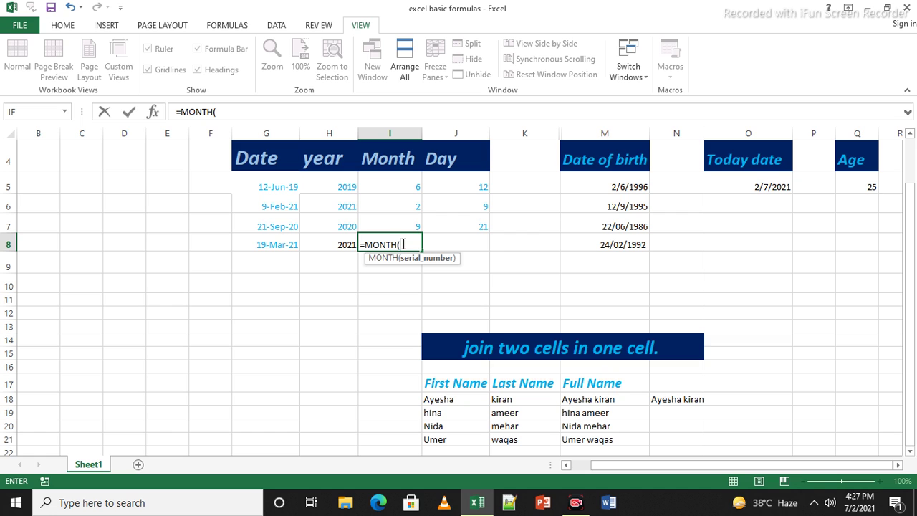
{"action": "type", "text": "g"}
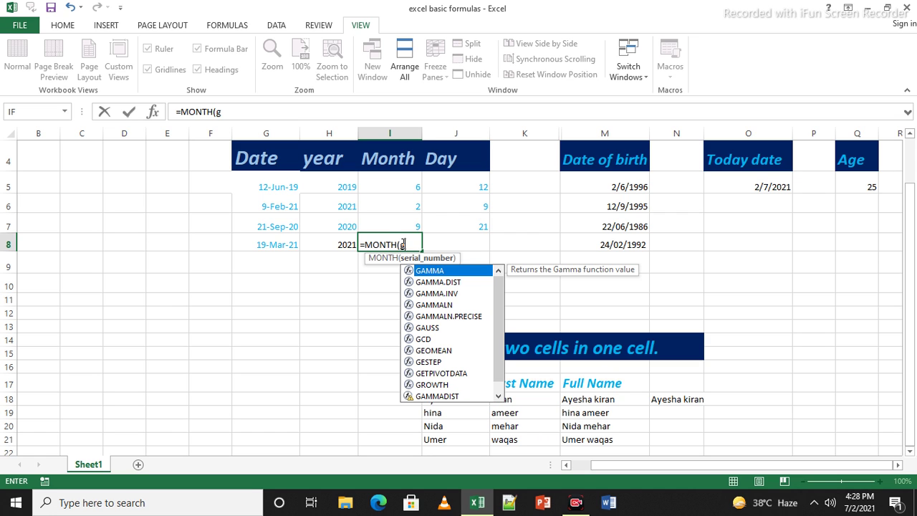
{"action": "type", "text": "8)"}
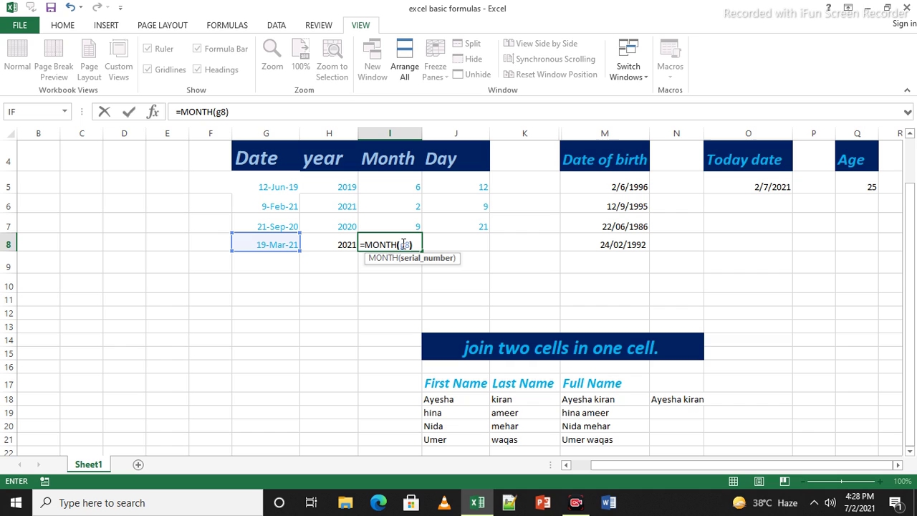
{"action": "key", "text": "Return"}
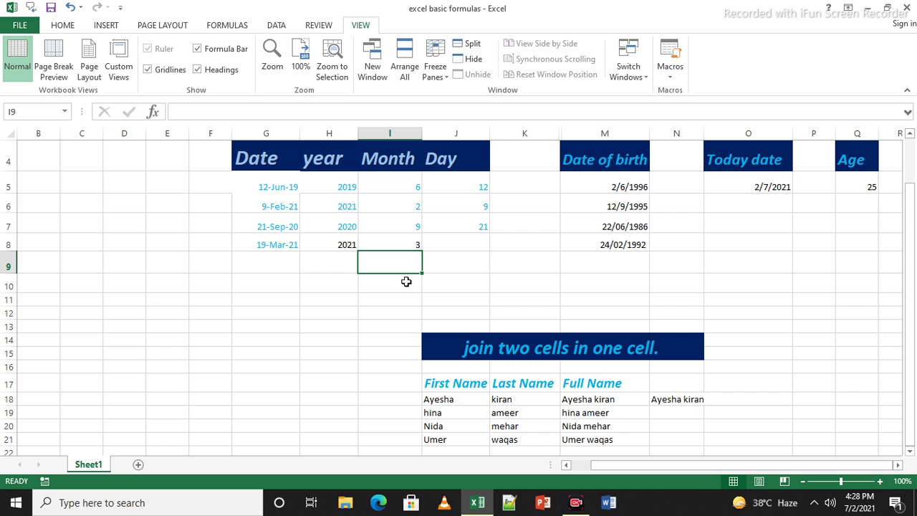
{"action": "double_click", "coordinate": [403, 226]}
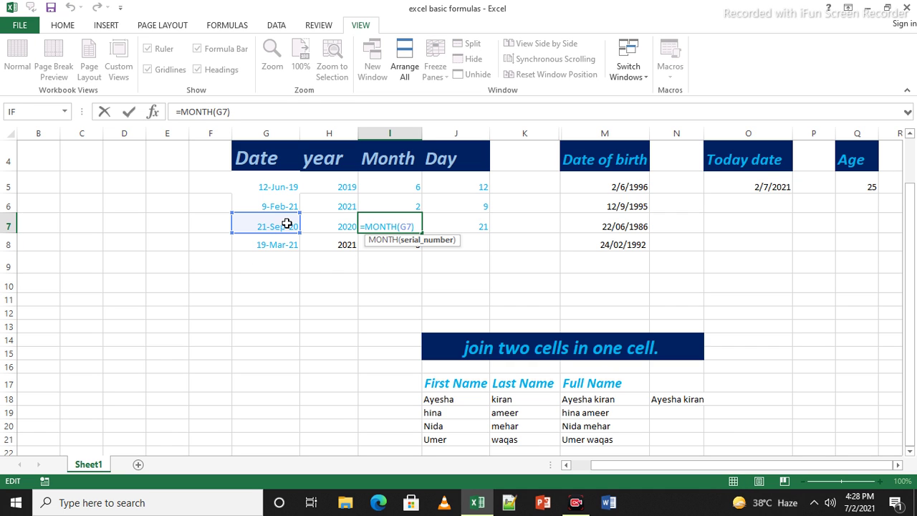
{"action": "left_click", "coordinate": [478, 241]}
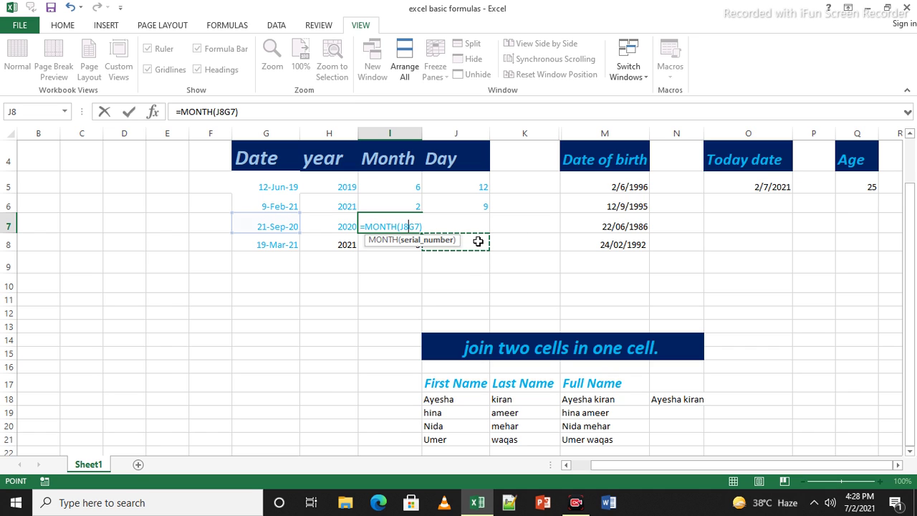
{"action": "left_click", "coordinate": [441, 265]}
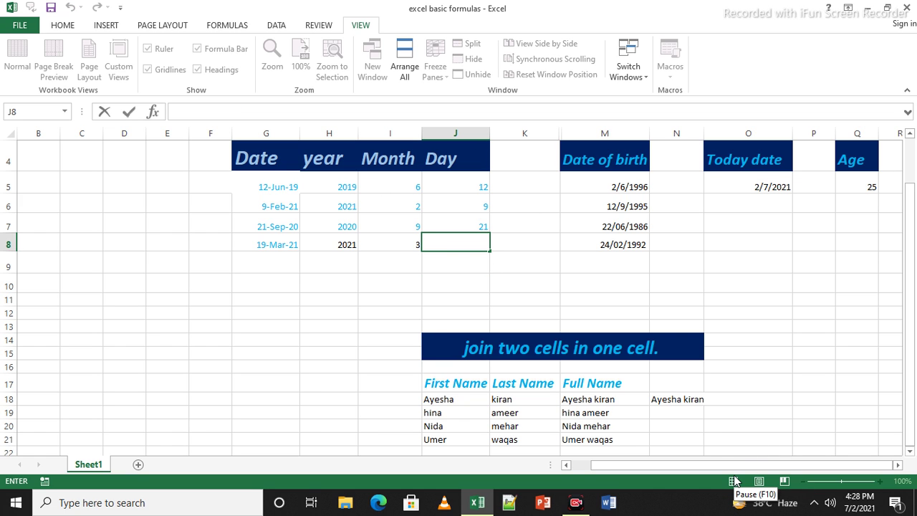
Enter the formula =DAY(G8) in cell J8 to extract the day from the 19-Mar-21 date
{"action": "type", "text": "=day"}
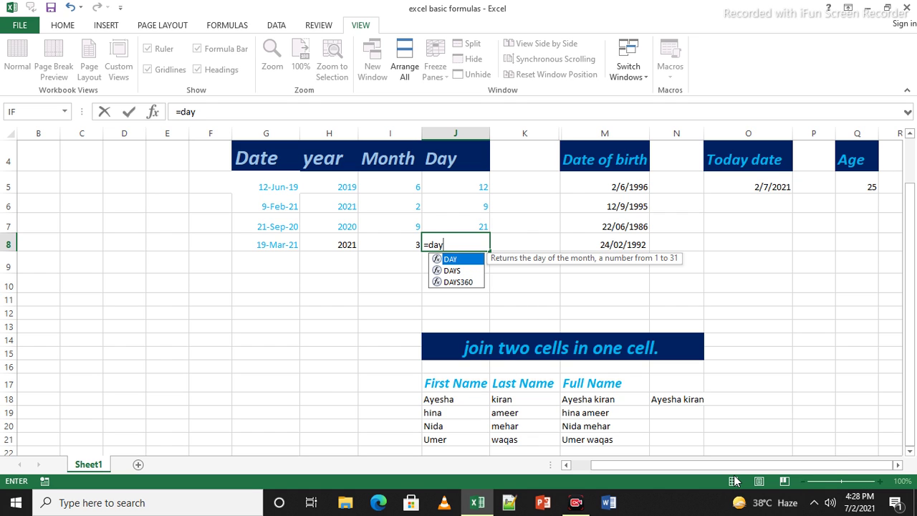
{"action": "type", "text": "("}
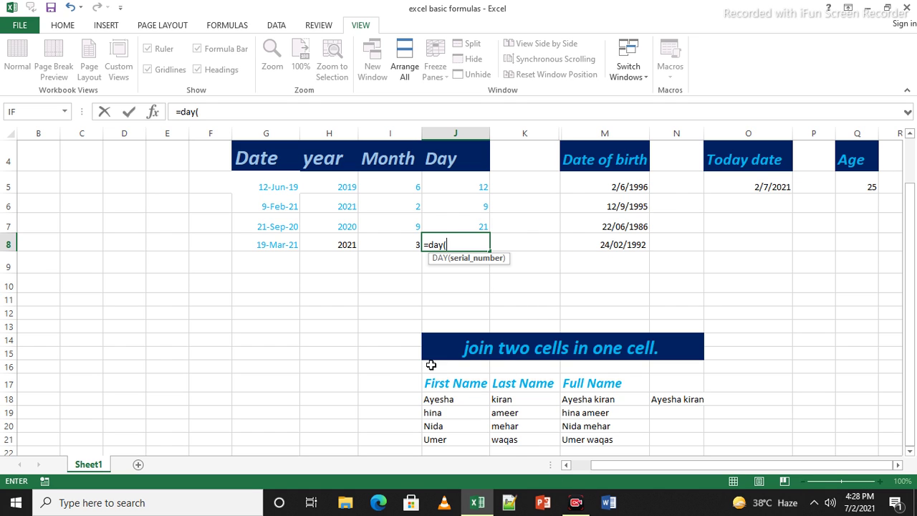
{"action": "left_click", "coordinate": [266, 238]}
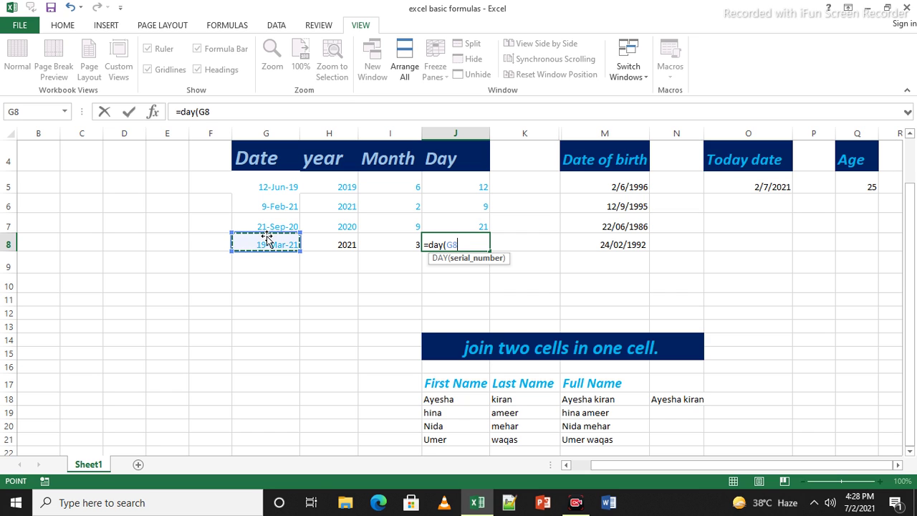
{"action": "type", "text": ")"}
{"action": "key", "text": "Return"}
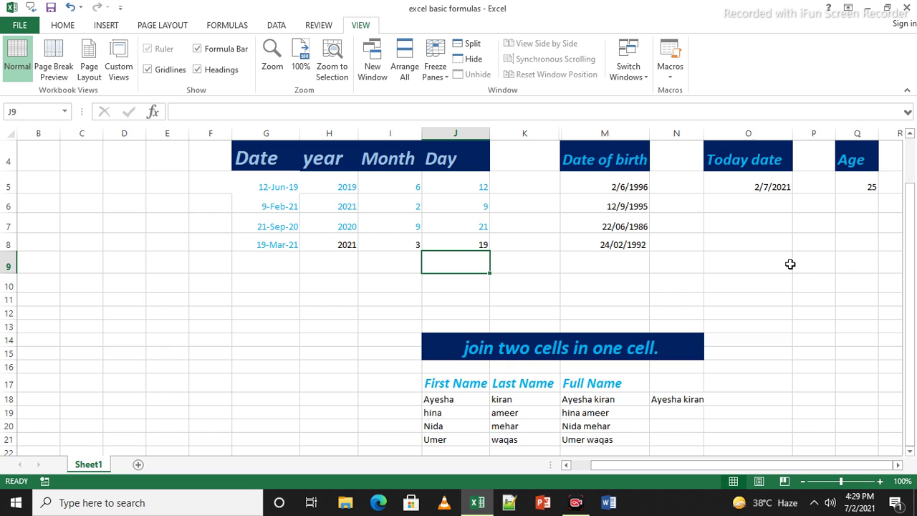
Enter the heading text "Find age in excel" in the merged blue cell M2 above the date of birth and age columns
{"action": "left_click_drag", "start_coordinate": [908, 252], "coordinate": [897, 154]}
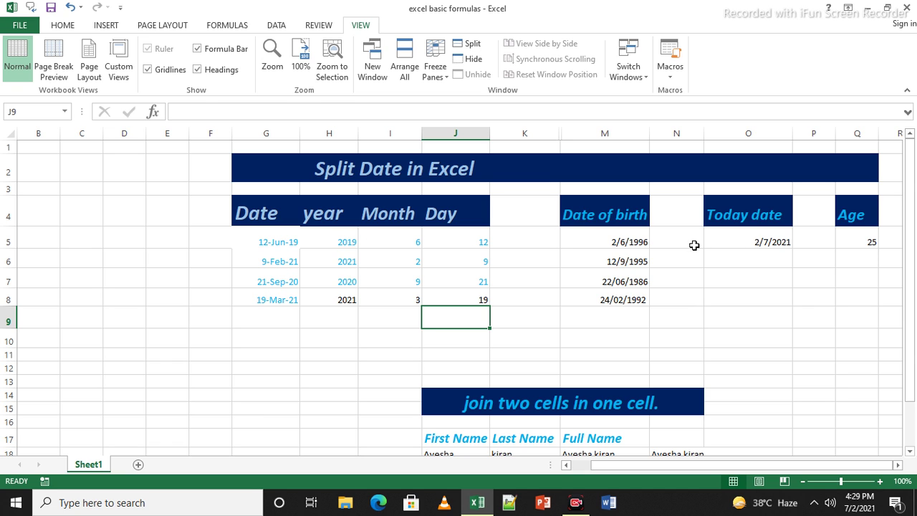
{"action": "double_click", "coordinate": [693, 165]}
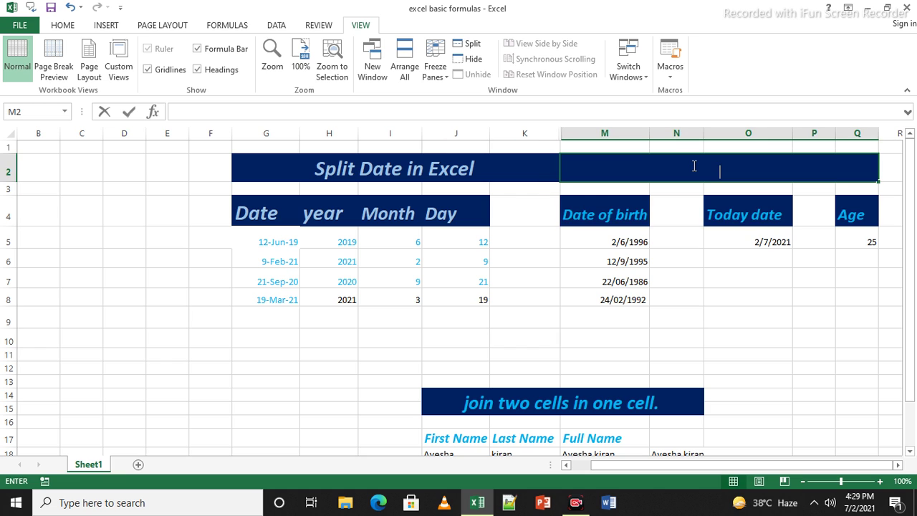
{"action": "type", "text": "Find"}
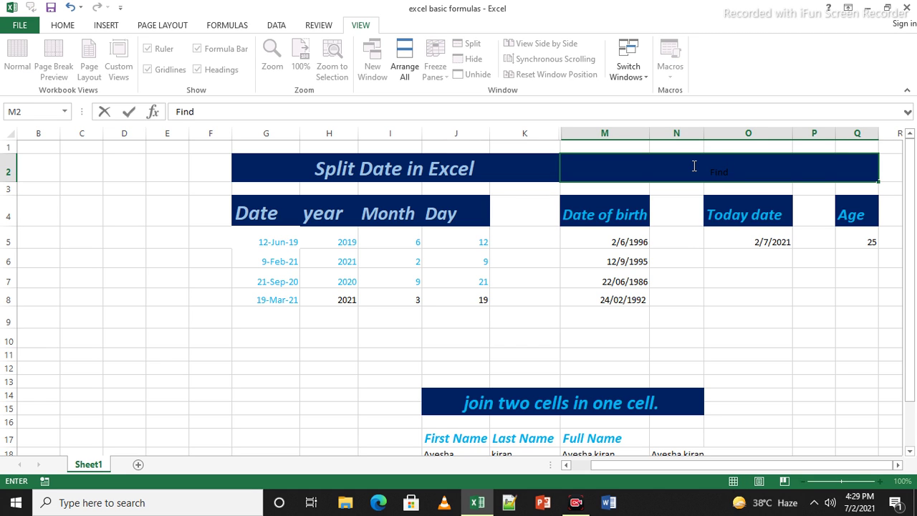
{"action": "type", "text": " age in excel"}
Format the "Find age in excel" heading text as bold italic, light blue, at font size 24
{"action": "left_click_drag", "start_coordinate": [758, 166], "coordinate": [562, 172]}
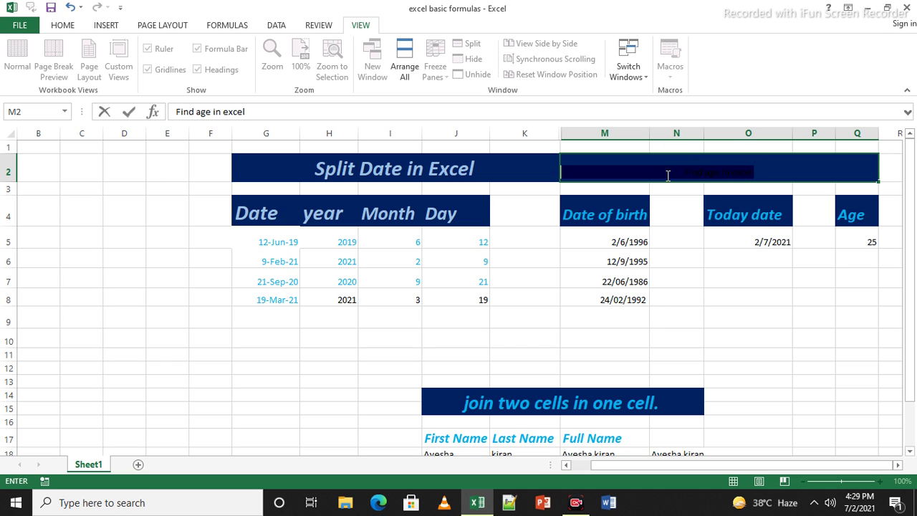
{"action": "left_click", "coordinate": [65, 30]}
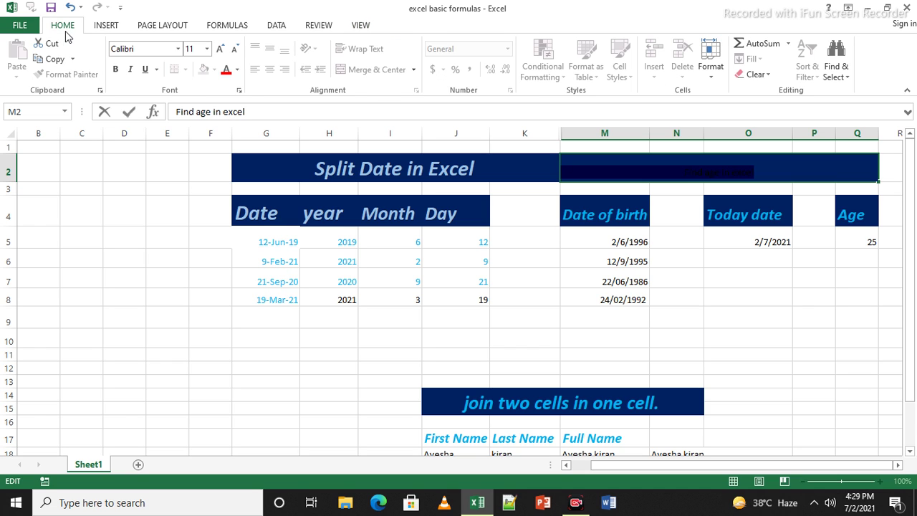
{"action": "left_click", "coordinate": [206, 48]}
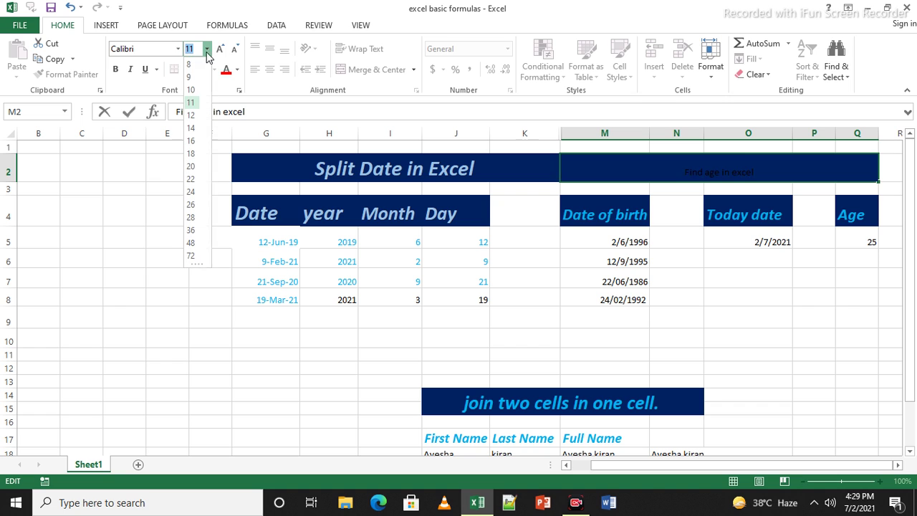
{"action": "left_click", "coordinate": [192, 154]}
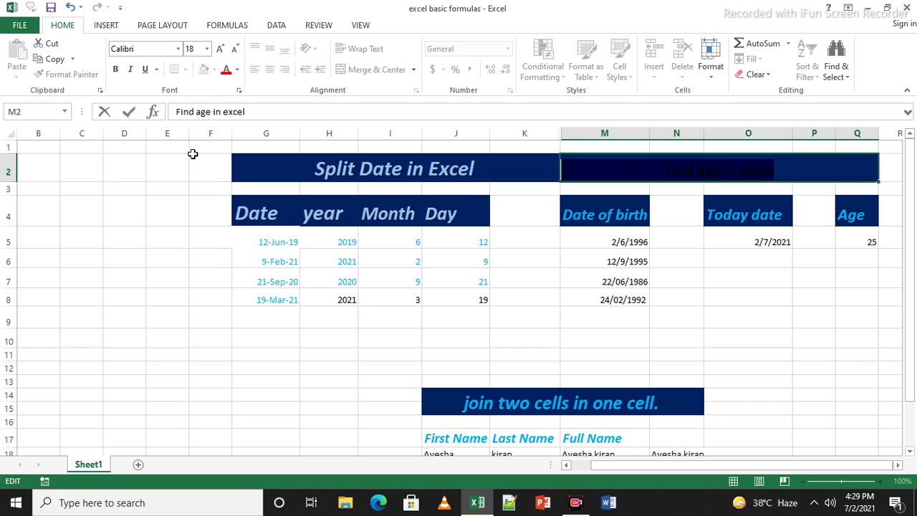
{"action": "left_click", "coordinate": [227, 71]}
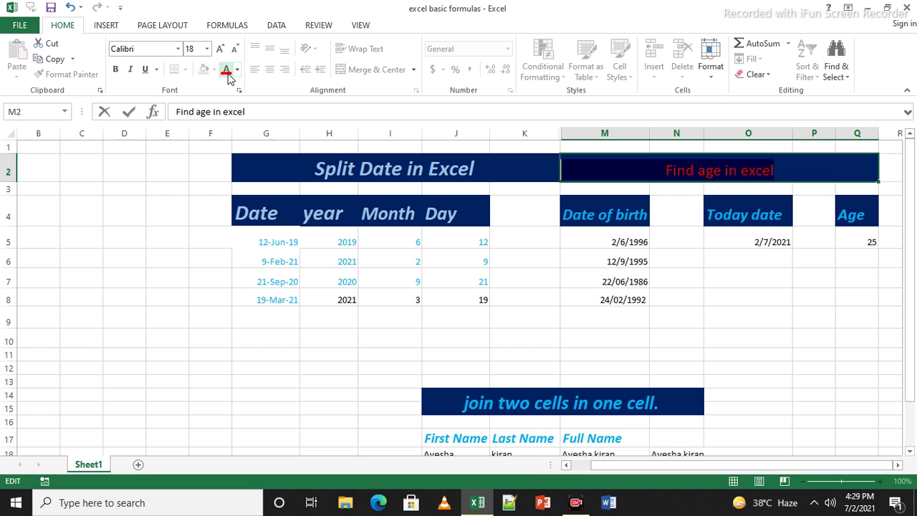
{"action": "left_click", "coordinate": [237, 70]}
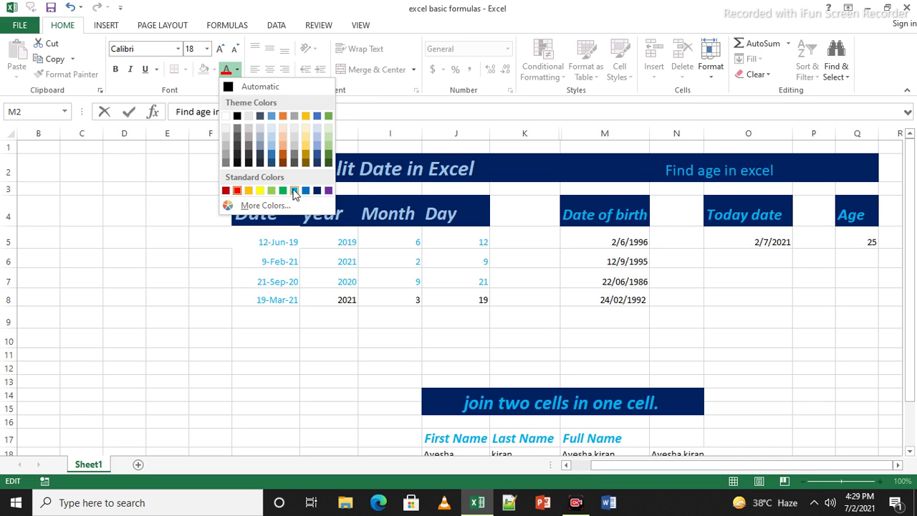
{"action": "left_click", "coordinate": [294, 193]}
{"action": "left_click", "coordinate": [117, 70]}
{"action": "left_click", "coordinate": [130, 69]}
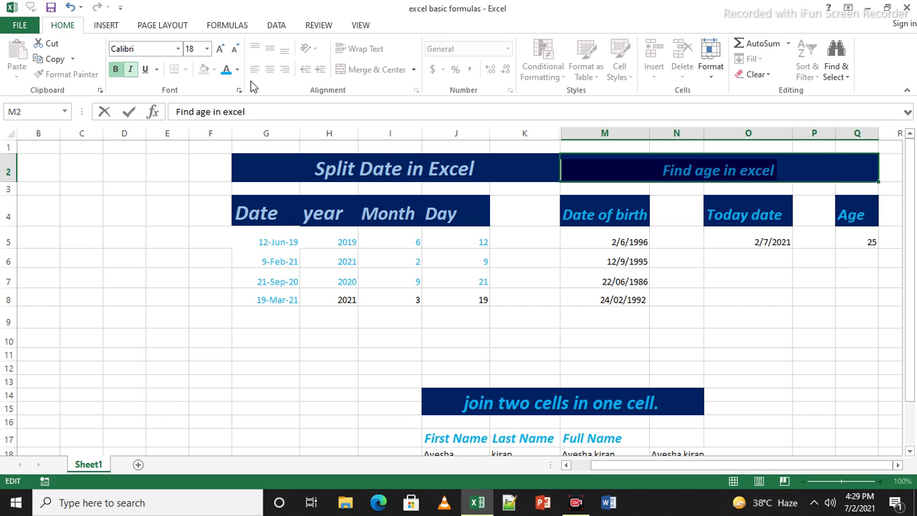
{"action": "left_click", "coordinate": [207, 49]}
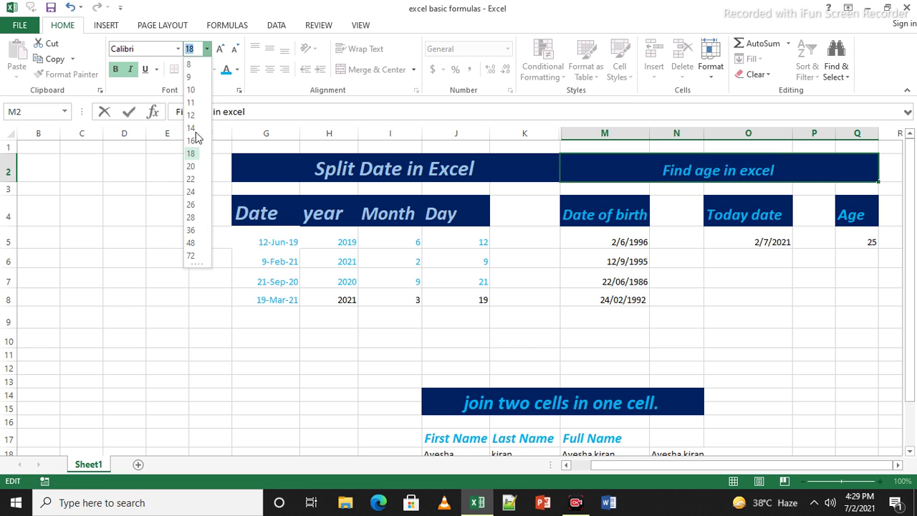
{"action": "left_click", "coordinate": [191, 192]}
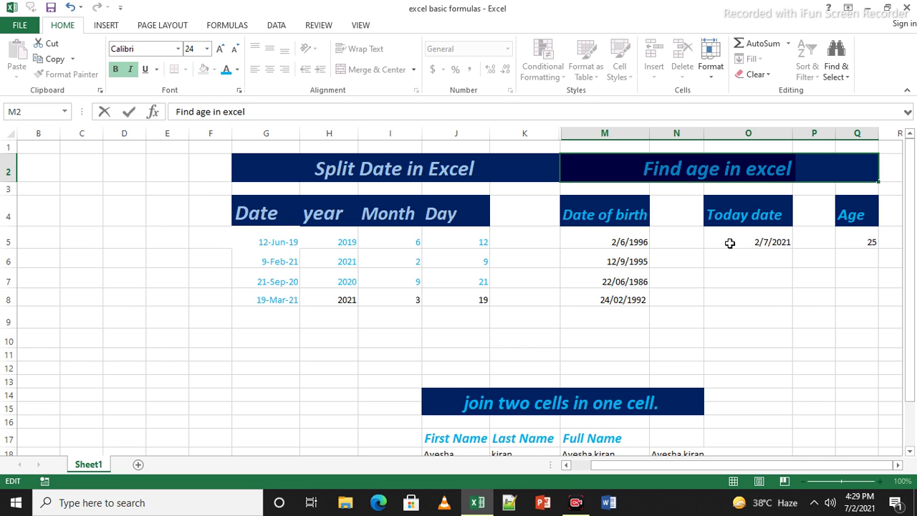
{"action": "left_click", "coordinate": [772, 301]}
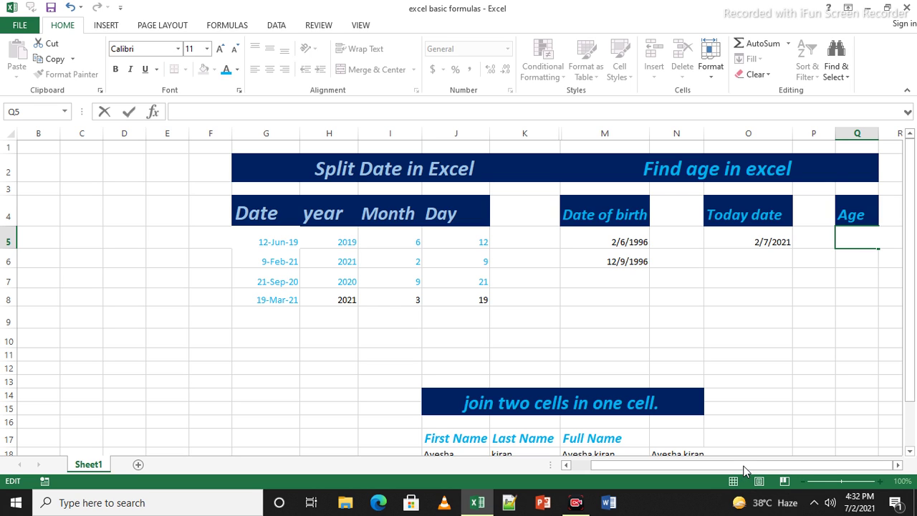
Enter the formula =DATEDIF(M5,O5,"y") in cell Q5 to calculate the first person's age in years
{"action": "type", "text": "=dat"}
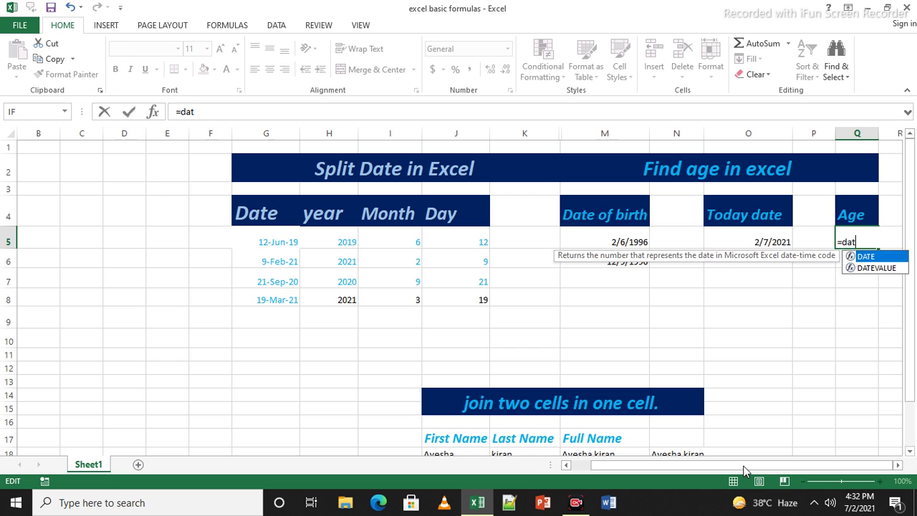
{"action": "type", "text": "edif("}
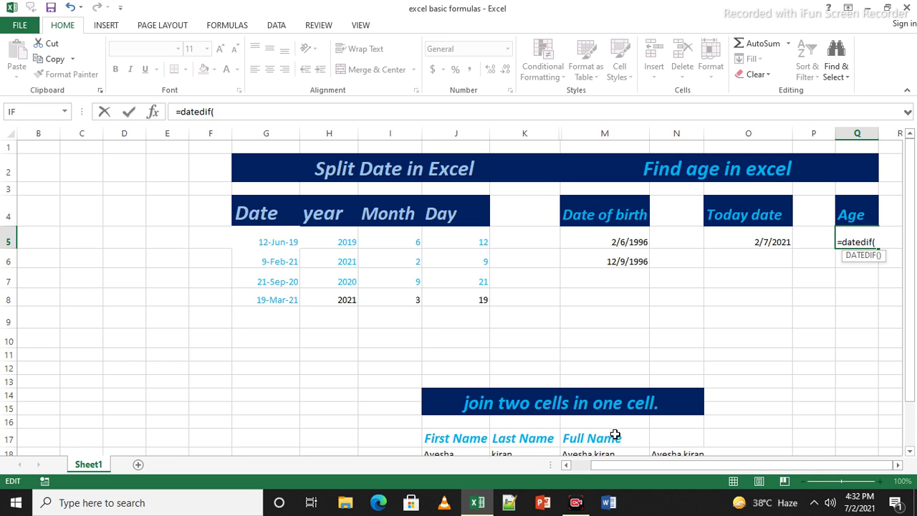
{"action": "left_click", "coordinate": [627, 244]}
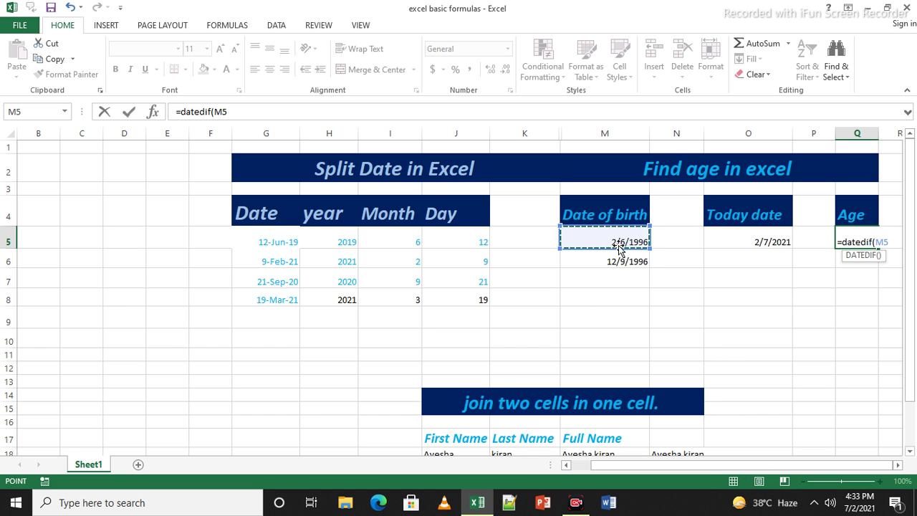
{"action": "type", "text": ","}
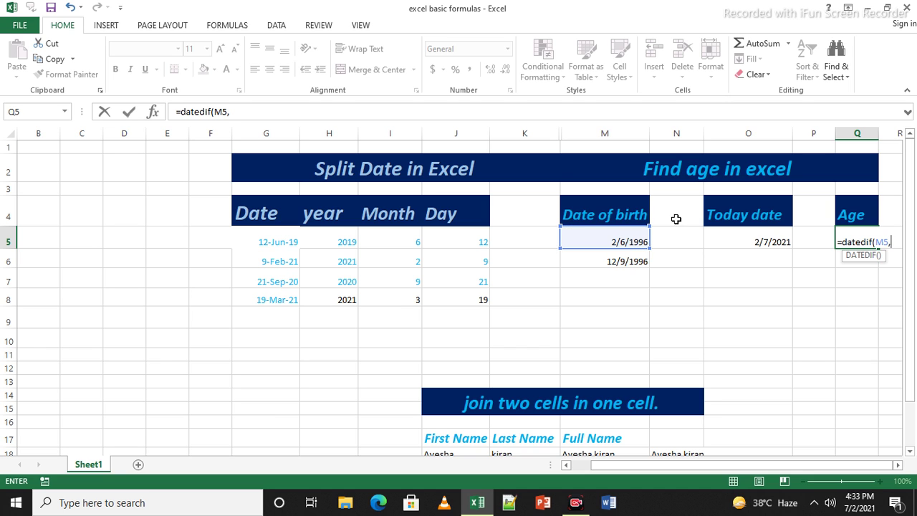
{"action": "left_click", "coordinate": [720, 239]}
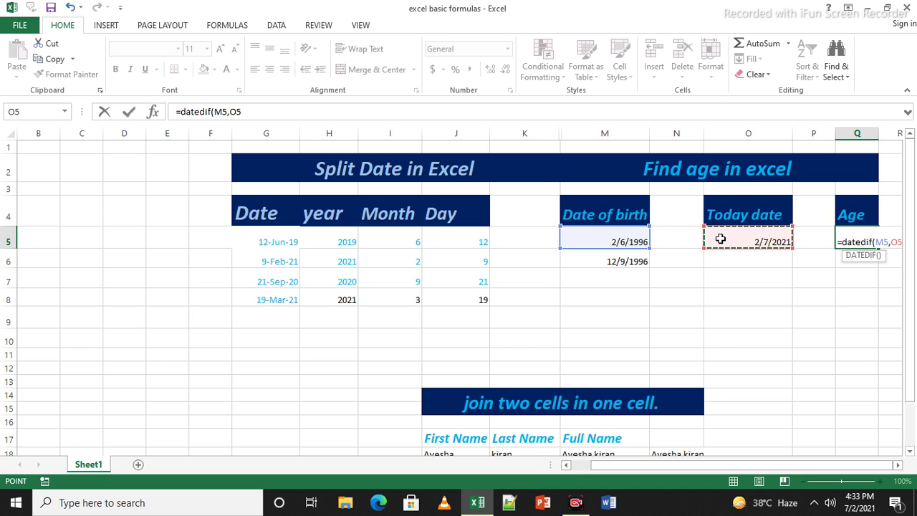
{"action": "type", "text": ","}
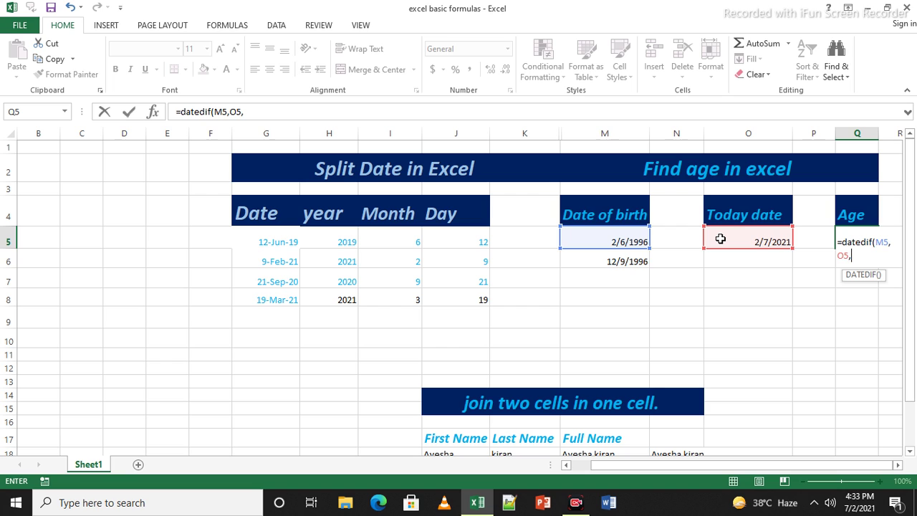
{"action": "type", "text": "\"y\")"}
{"action": "key", "text": "Return"}
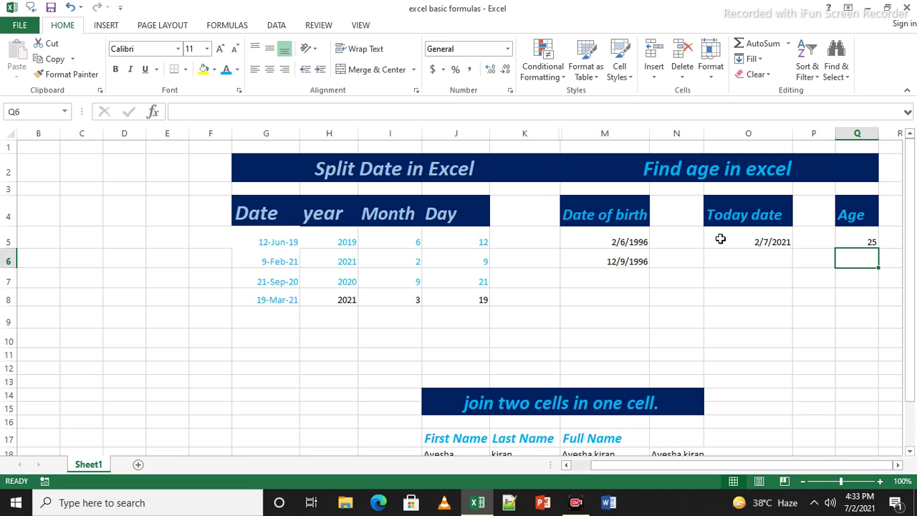
Enter the formula =DATEDIF(M6,O5,"y") in cell Q6 to calculate the second person's age in years
{"action": "double_click", "coordinate": [849, 264]}
{"action": "type", "text": "="}
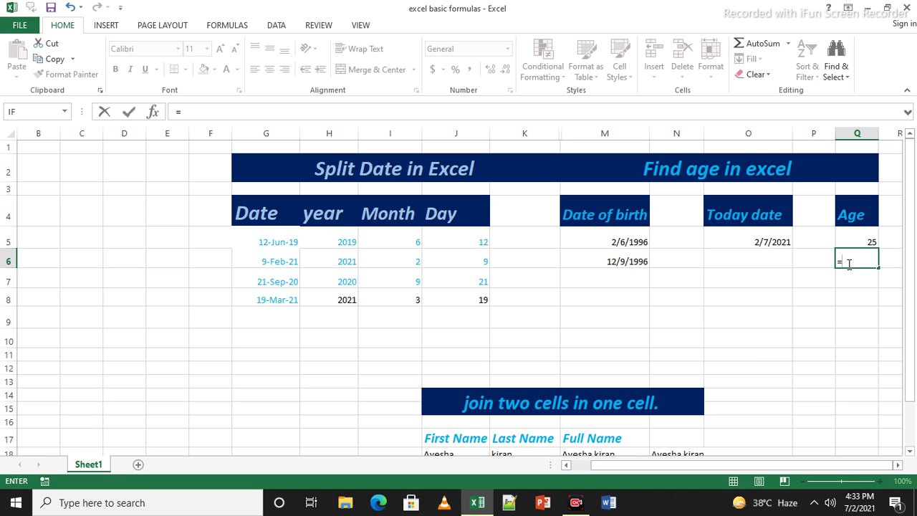
{"action": "type", "text": "d"}
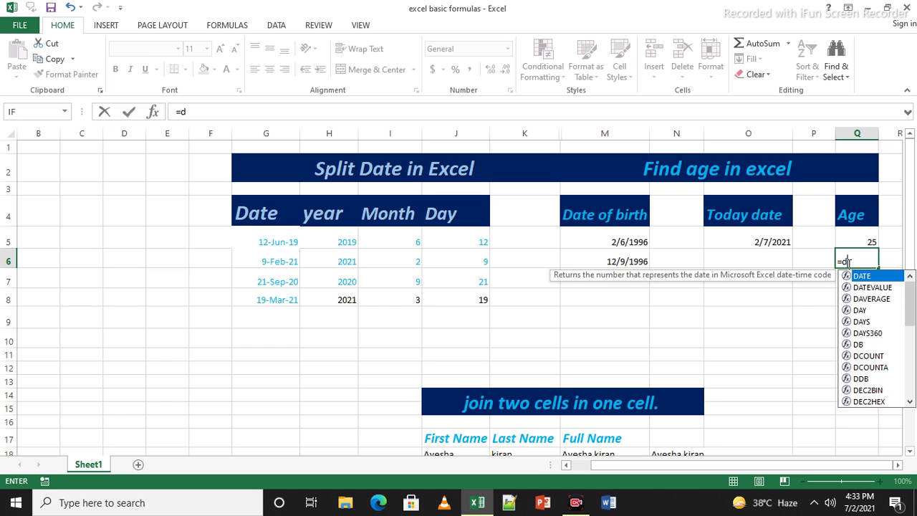
{"action": "type", "text": "atedif("}
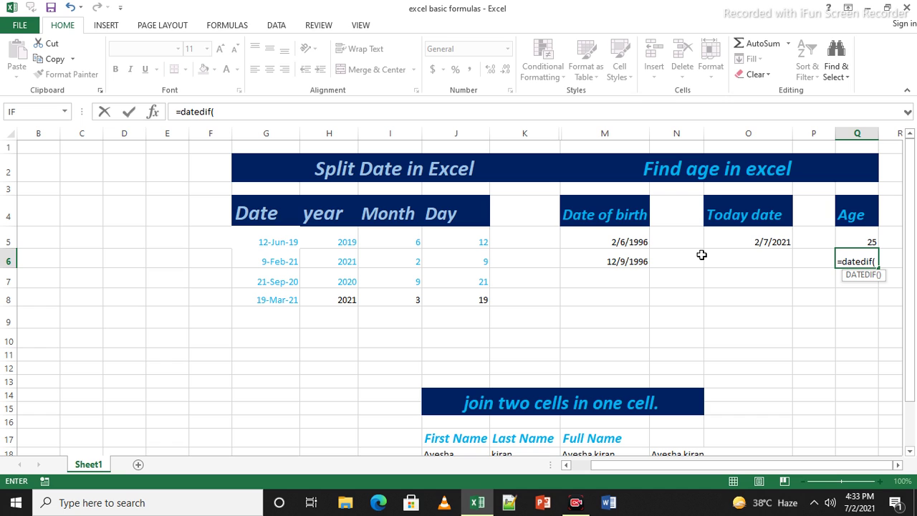
{"action": "left_click", "coordinate": [621, 259]}
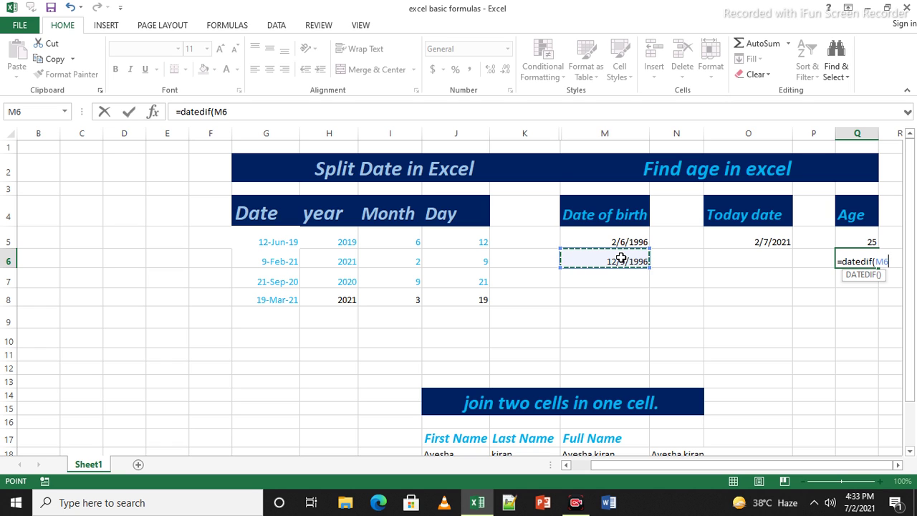
{"action": "type", "text": ","}
{"action": "left_click", "coordinate": [721, 241]}
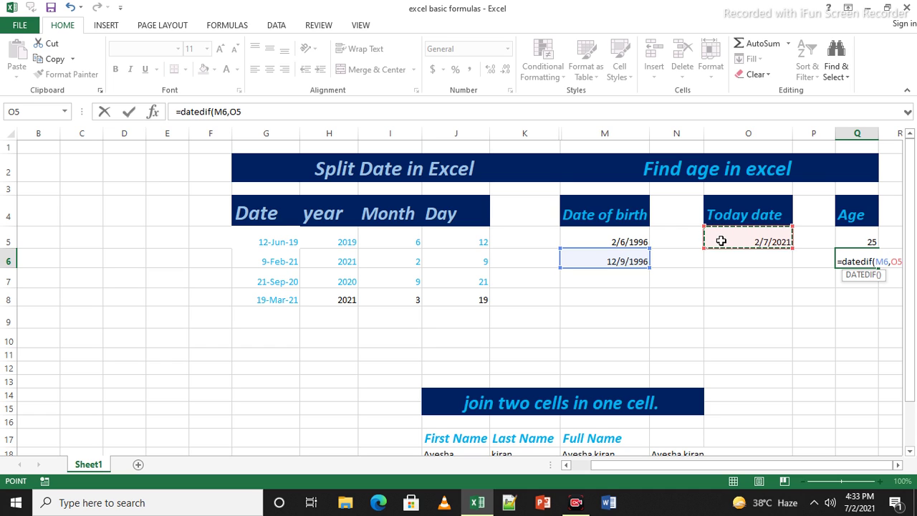
{"action": "type", "text": ","}
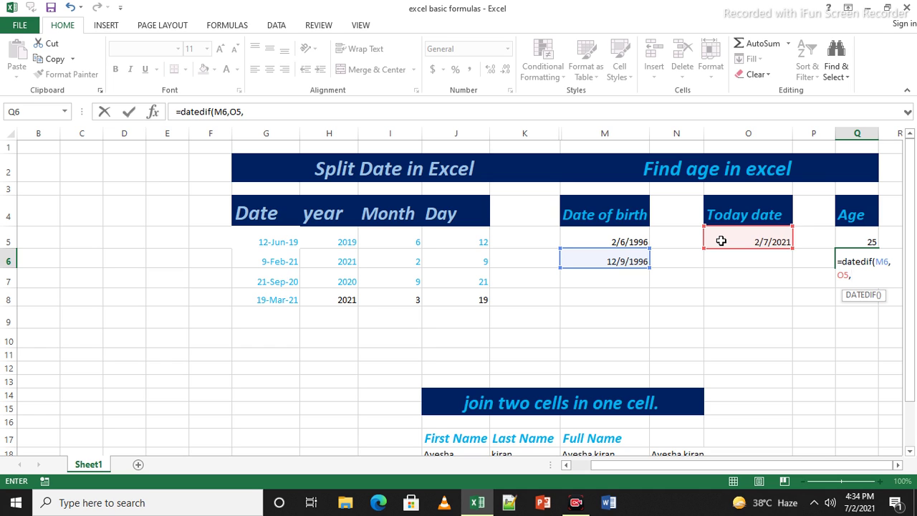
{"action": "type", "text": "\"y\")"}
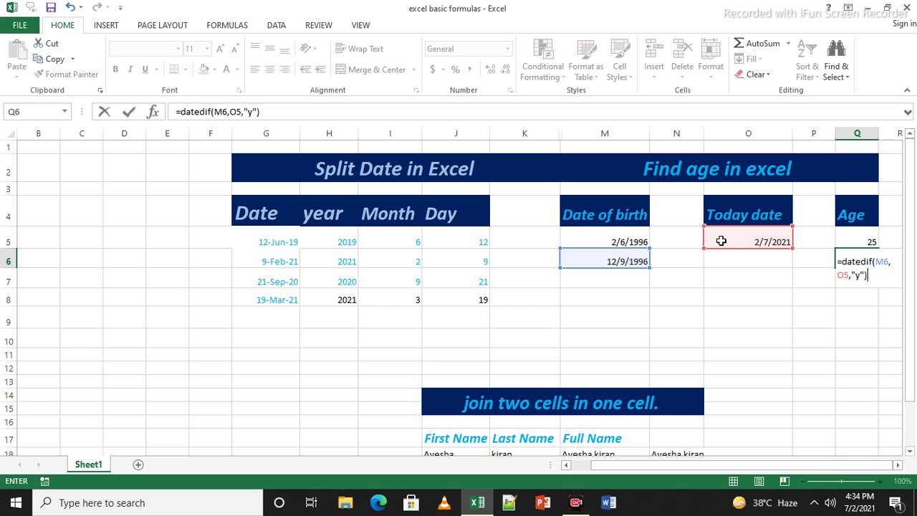
{"action": "key", "text": "Return"}
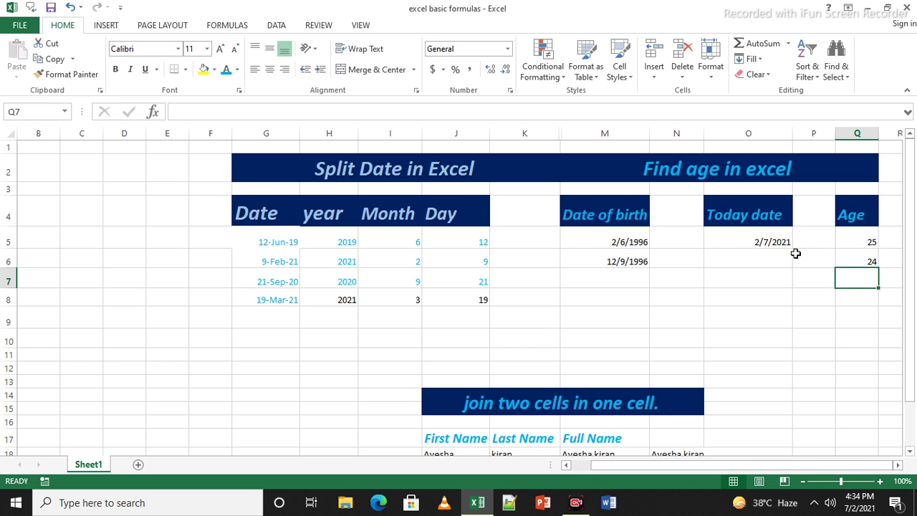
{"action": "left_click", "coordinate": [727, 255]}
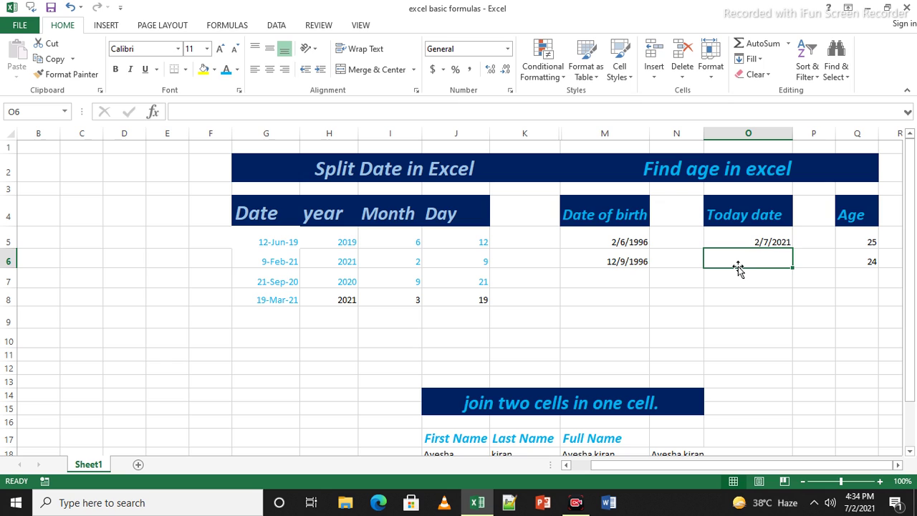
Enter the formula =CONCATENATE(J19," ",K19) in cell N19 to join the first and last name with a space
{"action": "left_click_drag", "start_coordinate": [908, 242], "coordinate": [898, 350]}
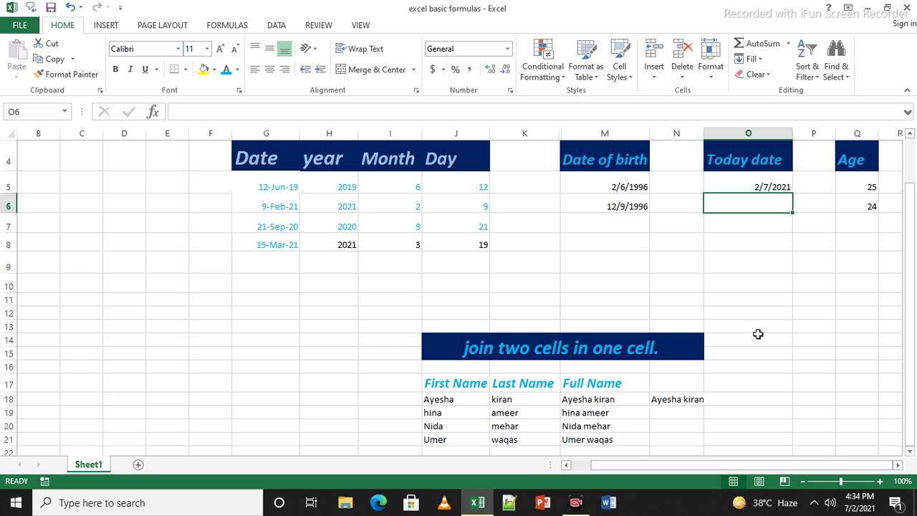
{"action": "left_click", "coordinate": [675, 410]}
{"action": "type", "text": "=con"}
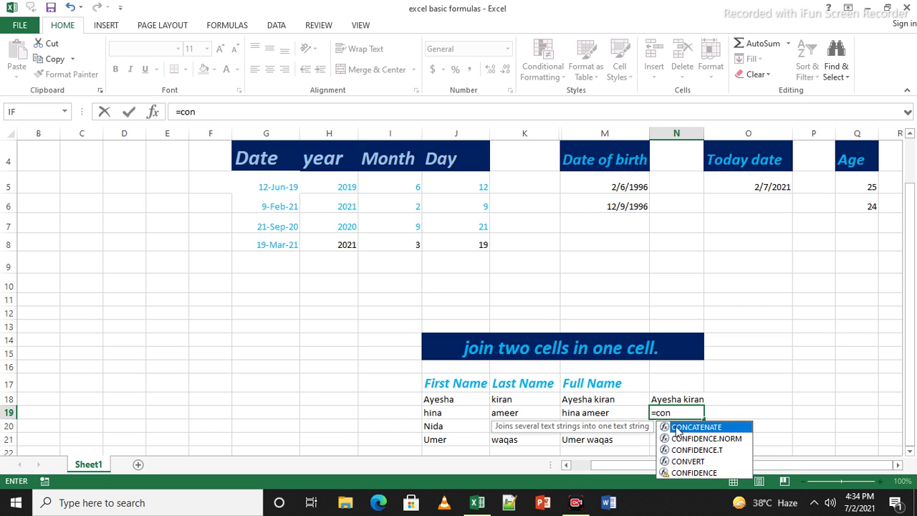
{"action": "double_click", "coordinate": [677, 428]}
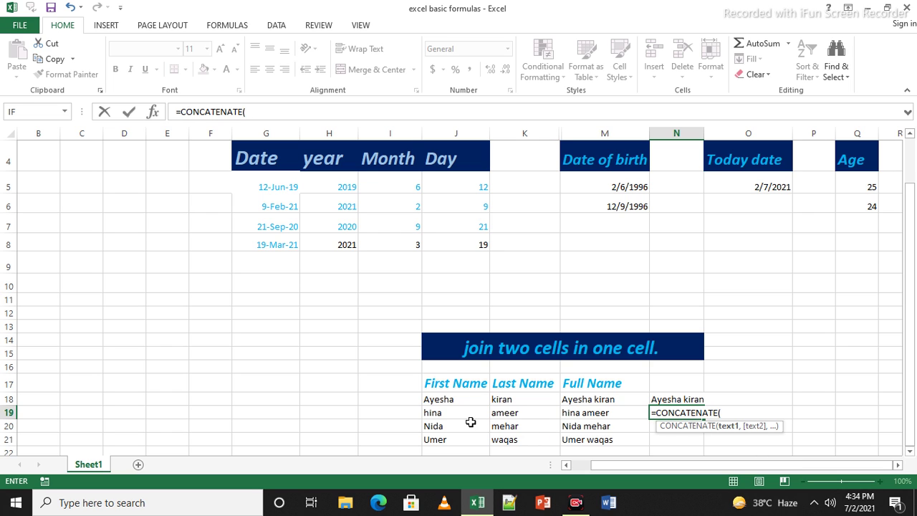
{"action": "left_click", "coordinate": [432, 413]}
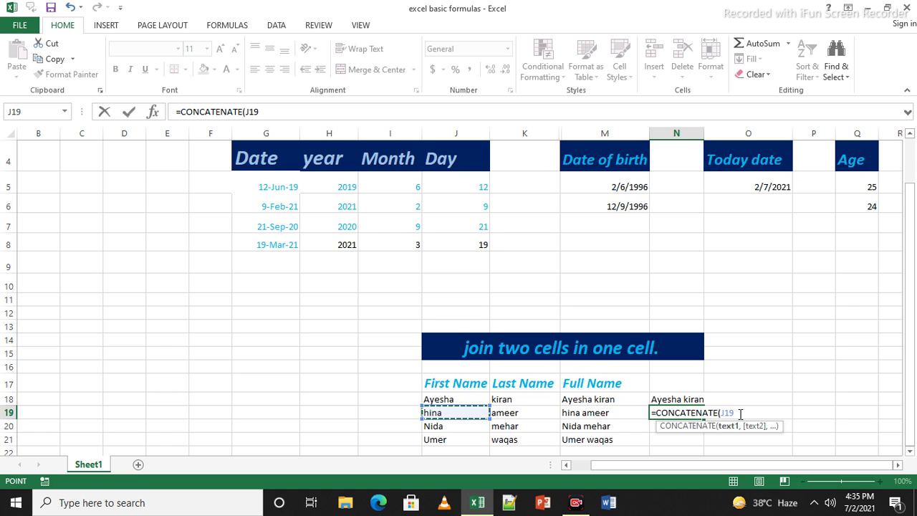
{"action": "type", "text": ","}
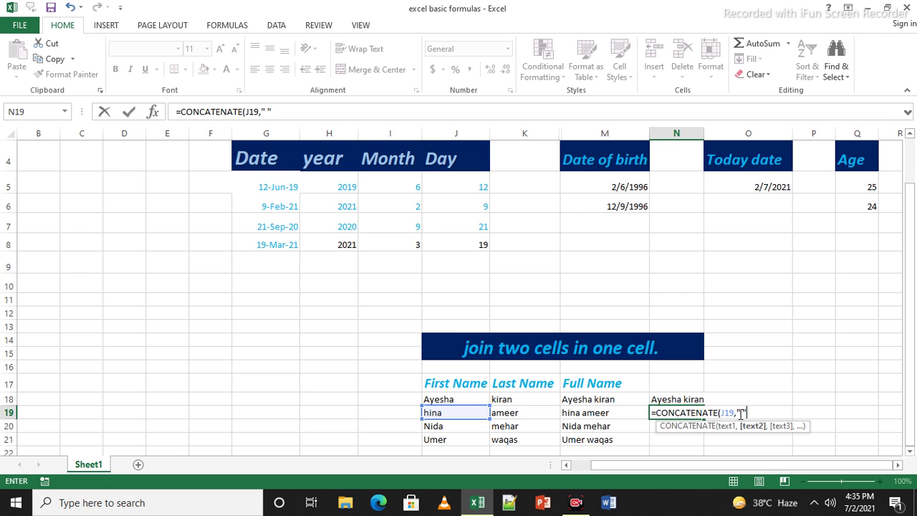
{"action": "type", "text": "\" \","}
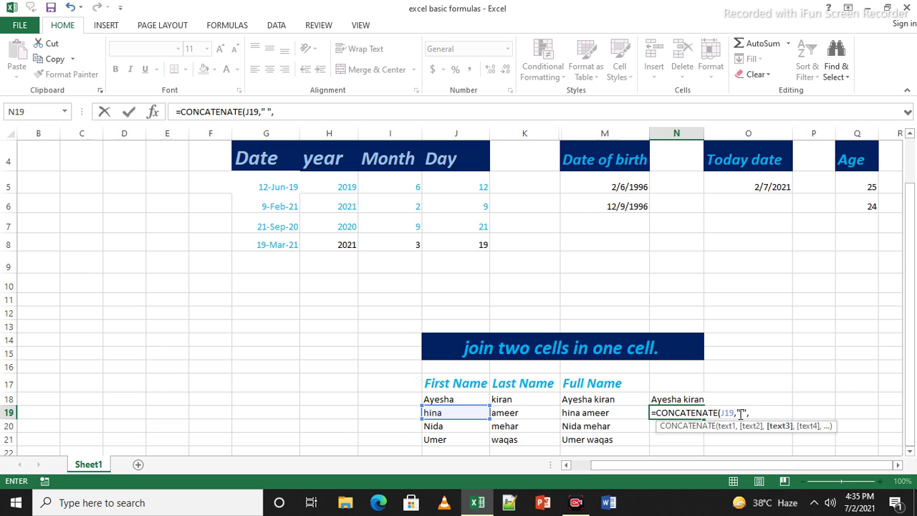
{"action": "left_click", "coordinate": [532, 412]}
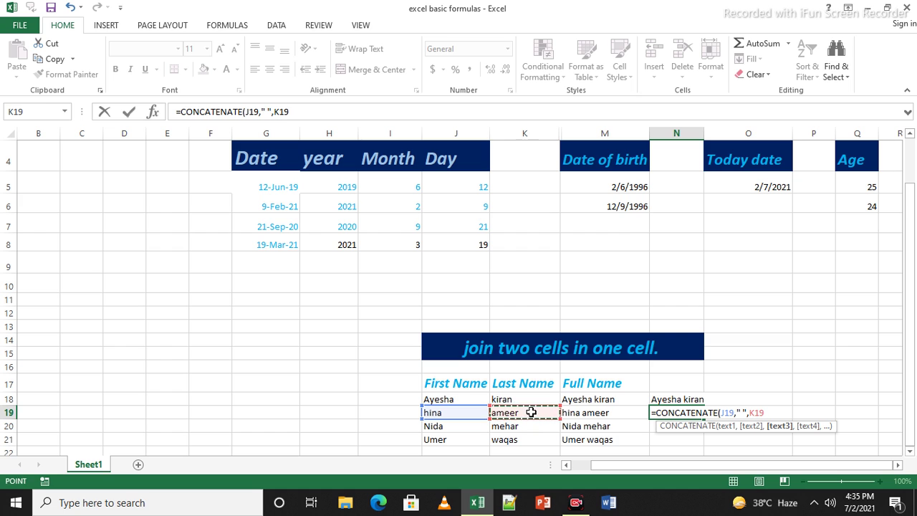
{"action": "key", "text": "Return"}
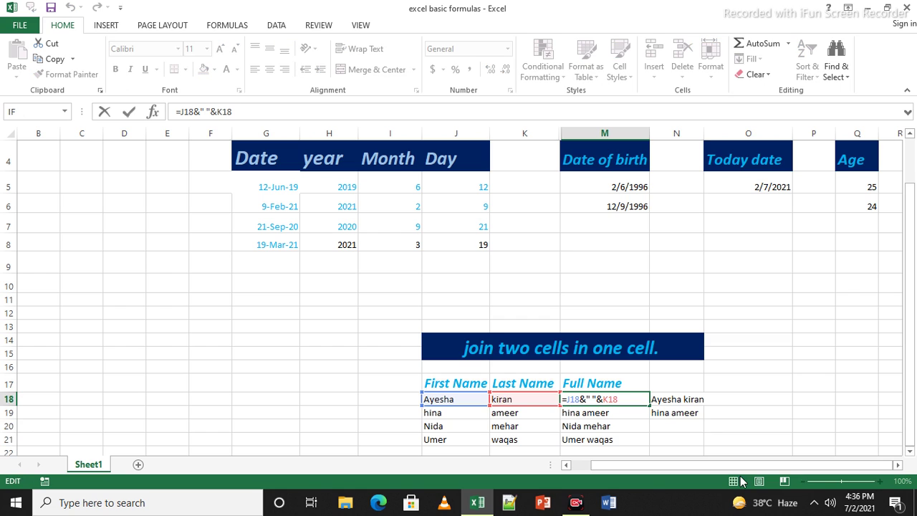
Enter the formula =J20&" "&K20 in cell N20 to join the first and last name using the ampersand operator
{"action": "left_click", "coordinate": [679, 425]}
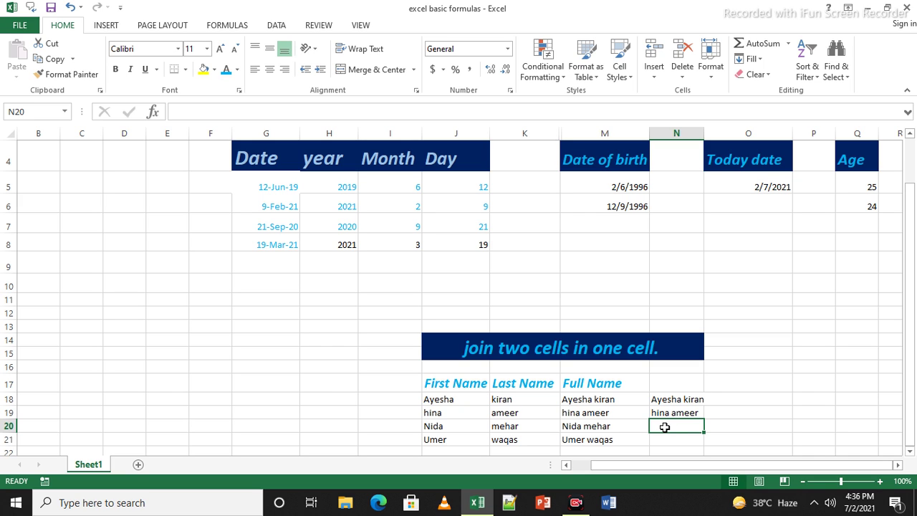
{"action": "type", "text": "="}
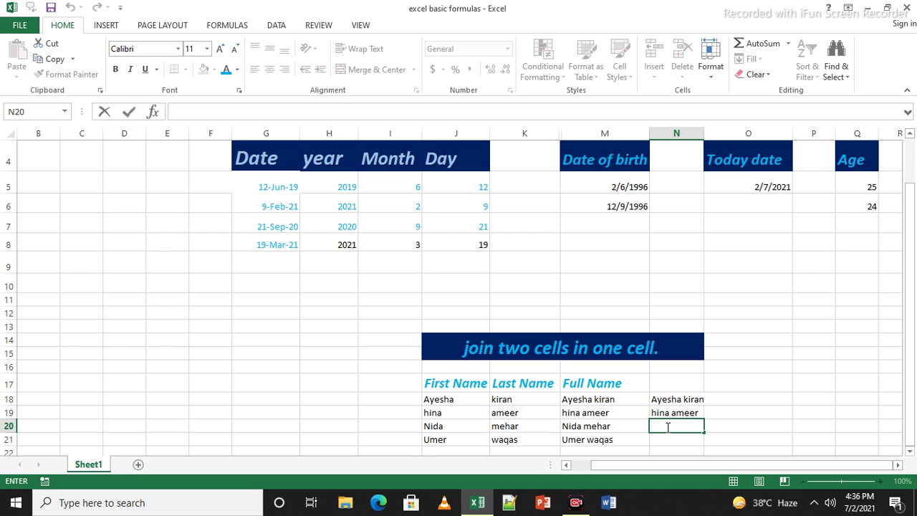
{"action": "type", "text": "="}
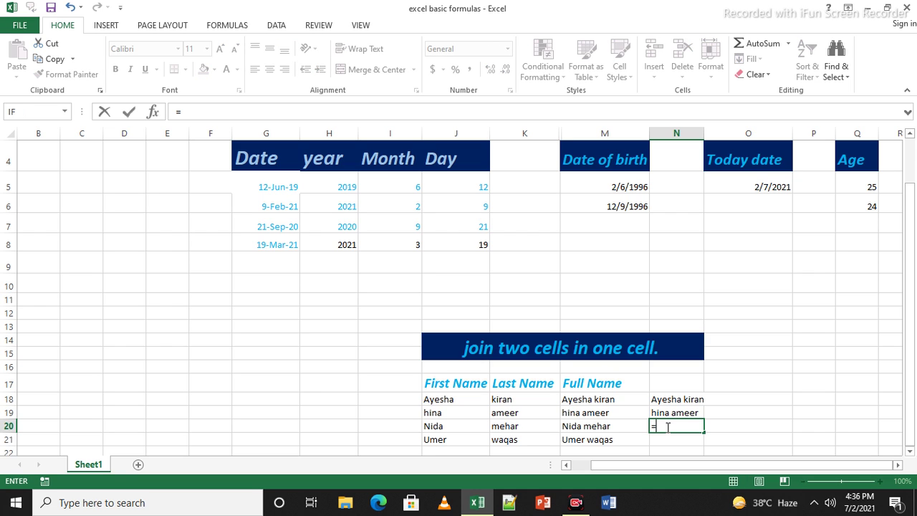
{"action": "left_click", "coordinate": [449, 427]}
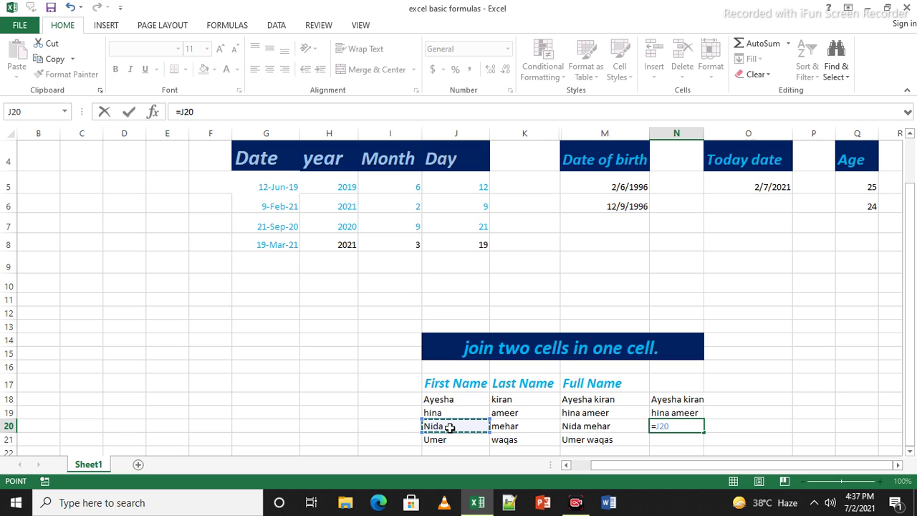
{"action": "type", "text": "&\" \""}
{"action": "type", "text": "&"}
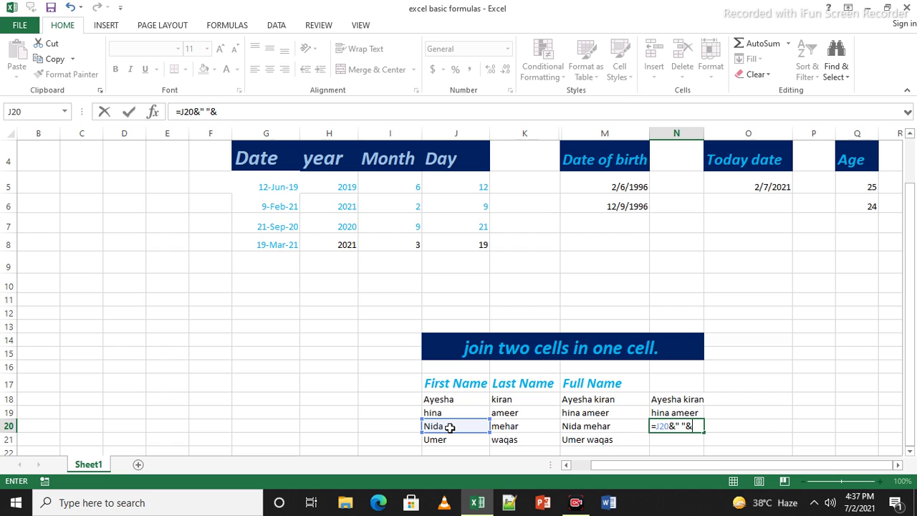
{"action": "left_click", "coordinate": [506, 430]}
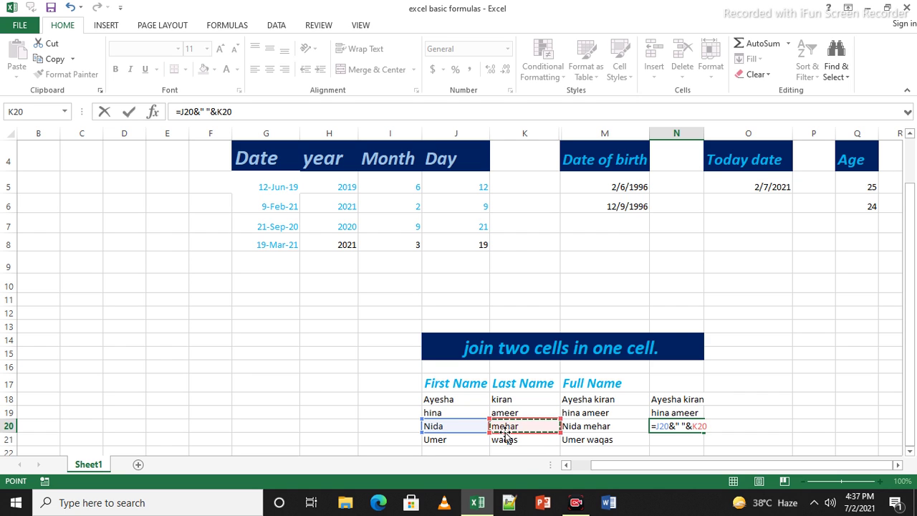
{"action": "key", "text": "Return"}
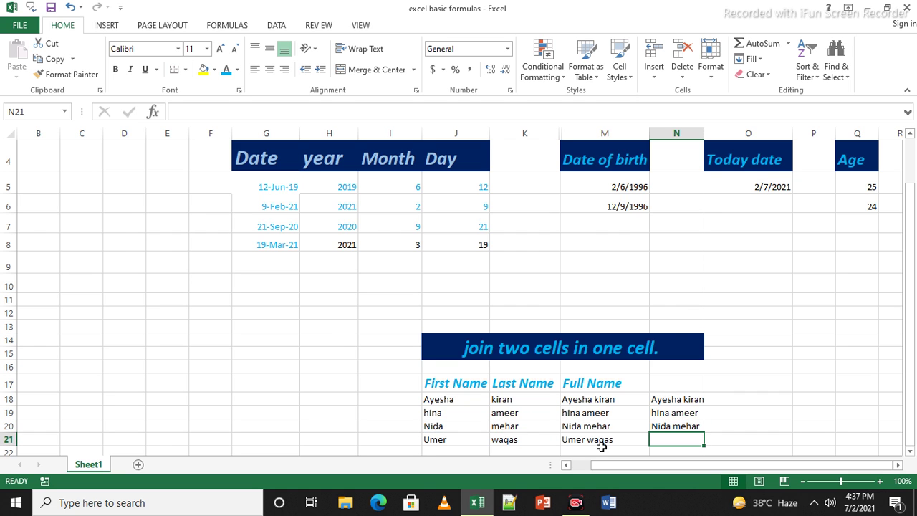